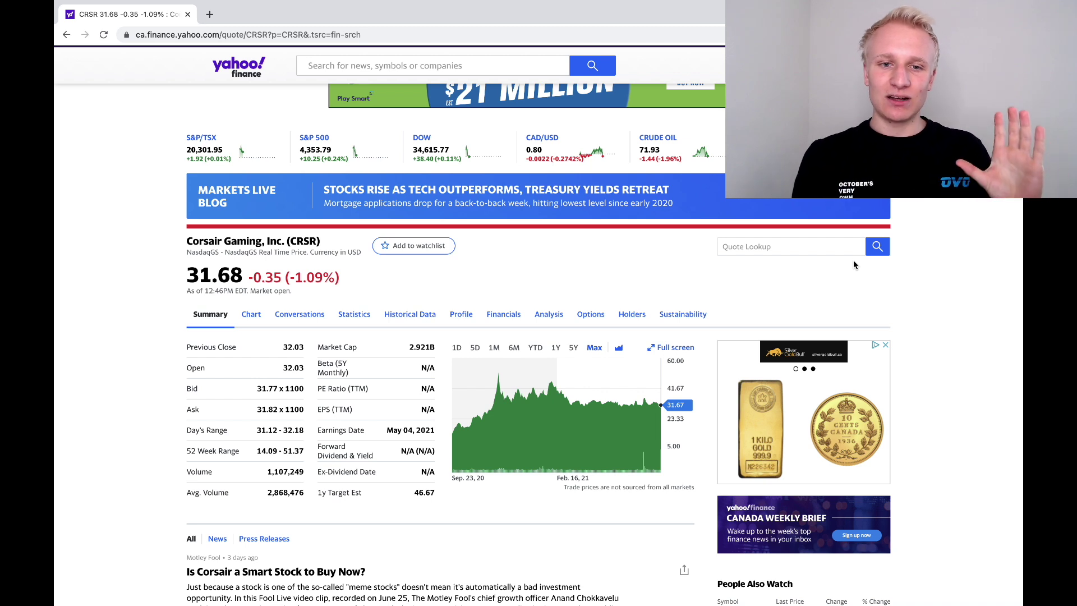
Step: Examine the forward P/E in Corsair Gaming's key statistics, and return to the stock's summary page
click(354, 315)
scroll(356, 325, down, 2)
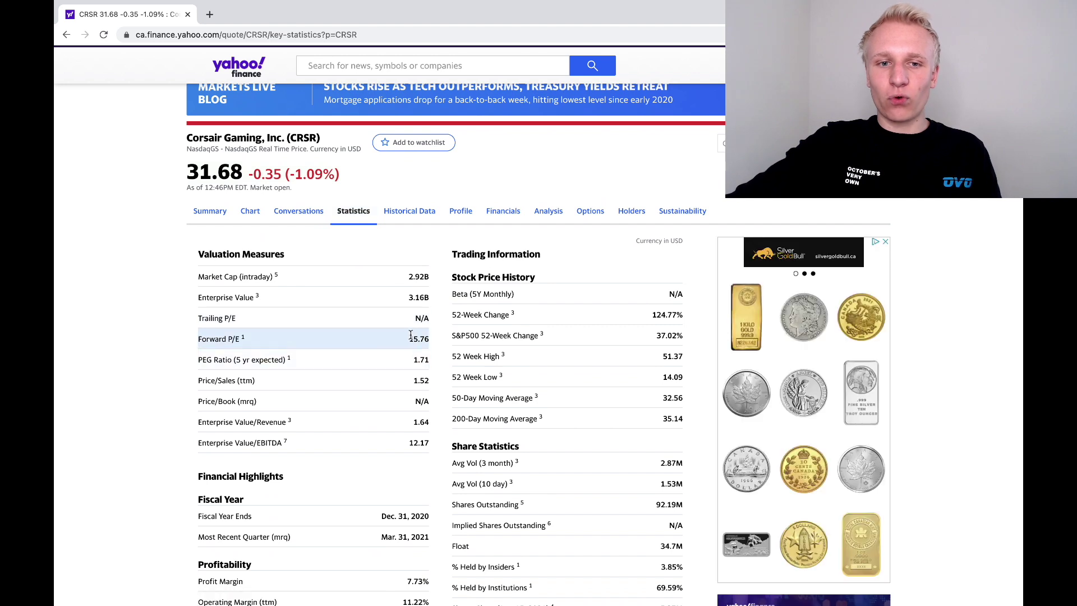
drag(410, 336, 430, 339)
click(896, 241)
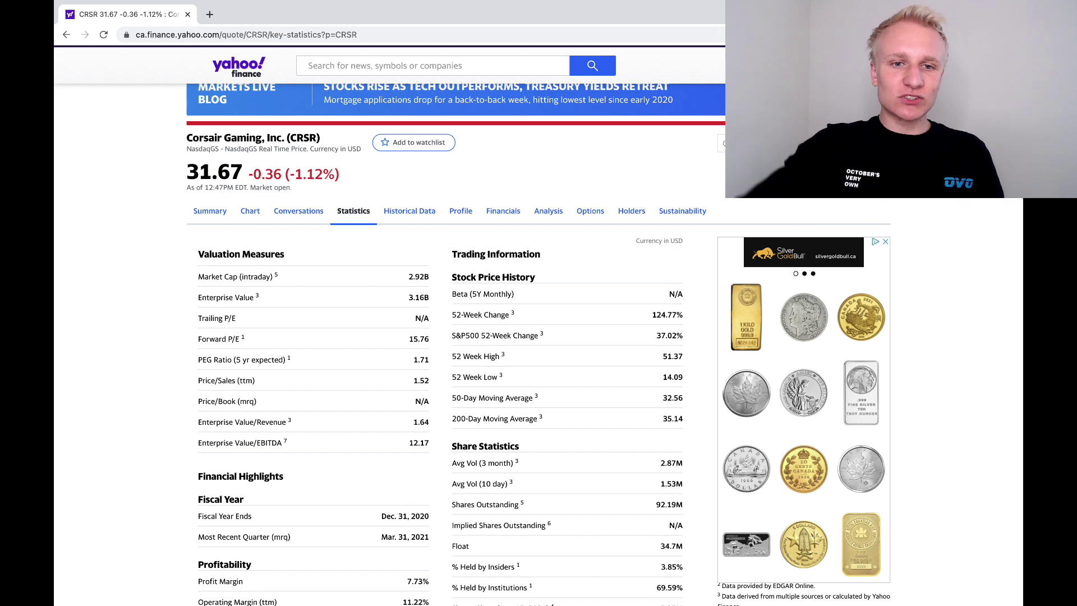
double_click(422, 339)
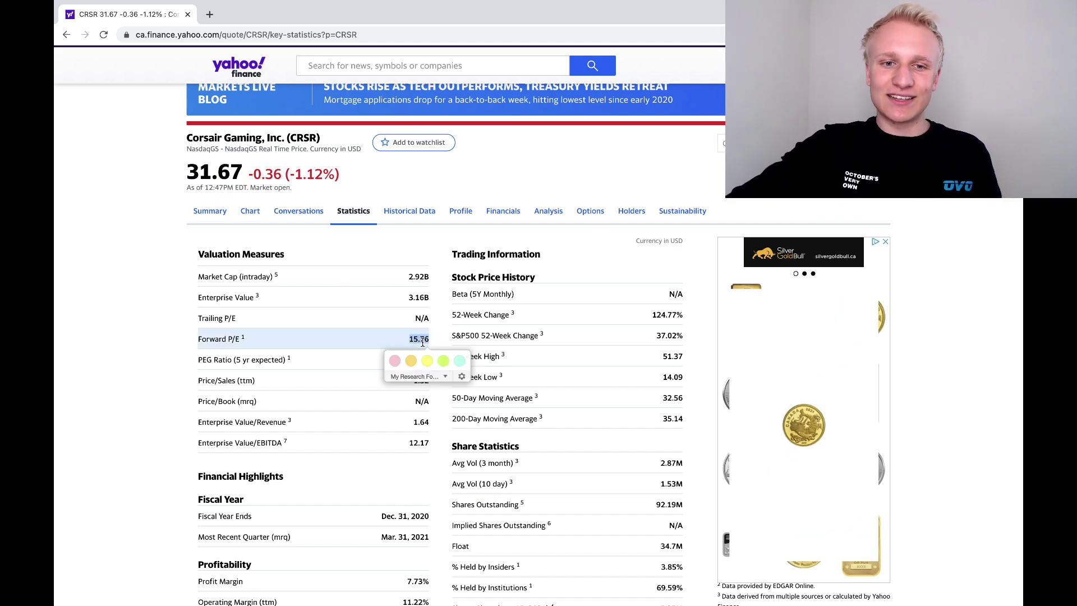
click(210, 211)
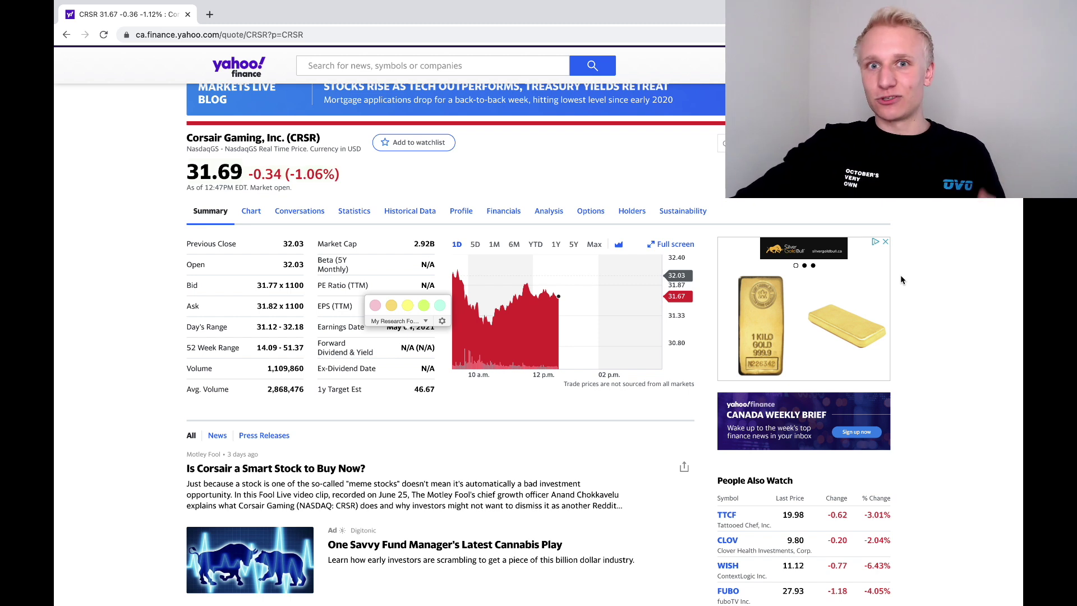
Step: Switch to the Numbers forecast spreadsheet and inspect the 2021 revenue, gross margin, operating expense and net income margin cells
key(ctrl+Right)
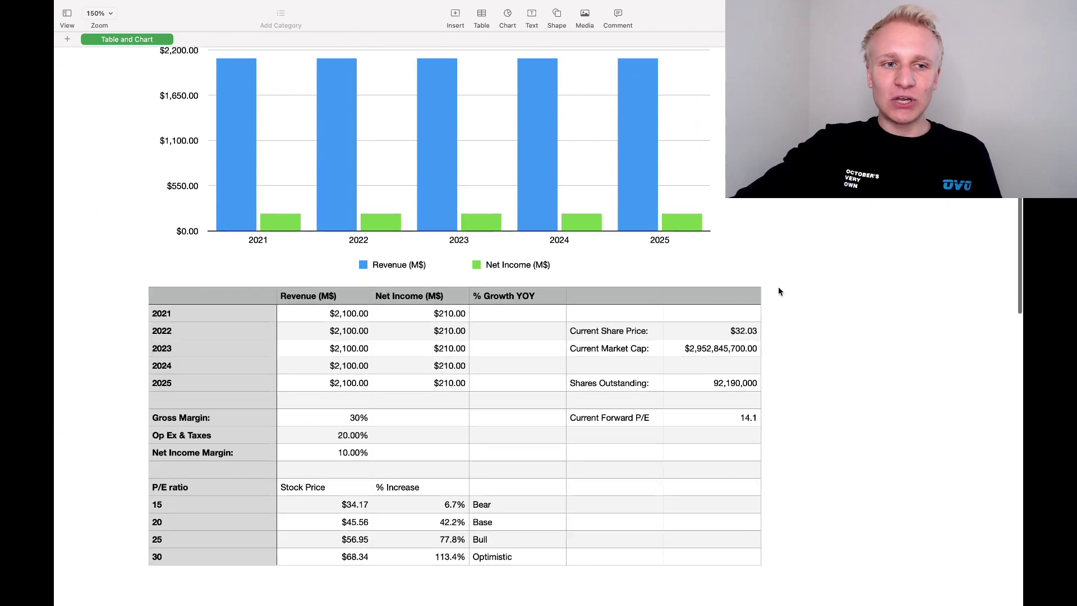
click(323, 311)
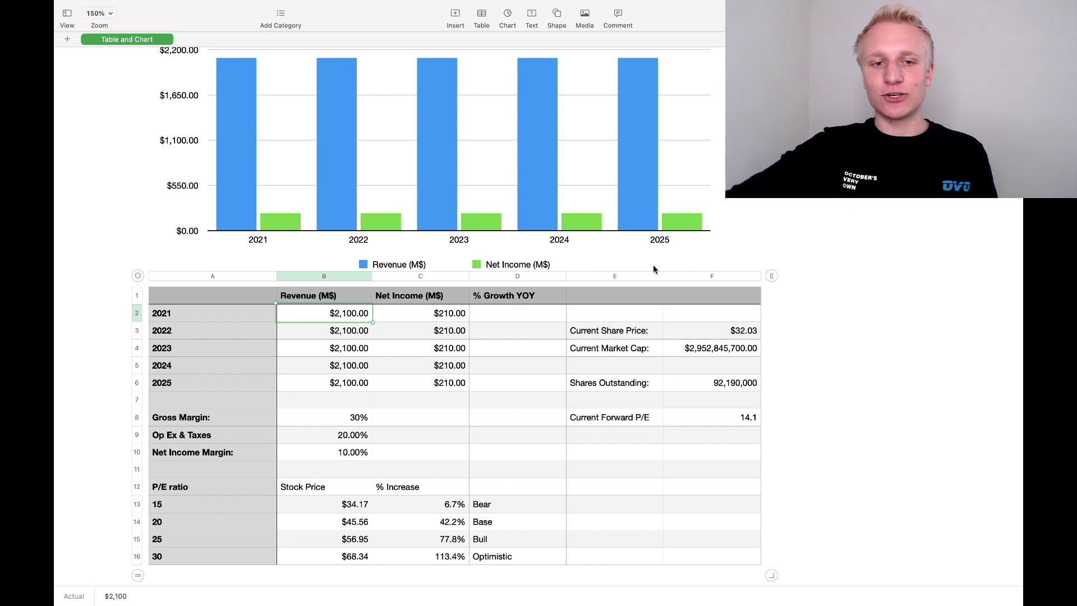
click(345, 420)
click(350, 438)
click(351, 452)
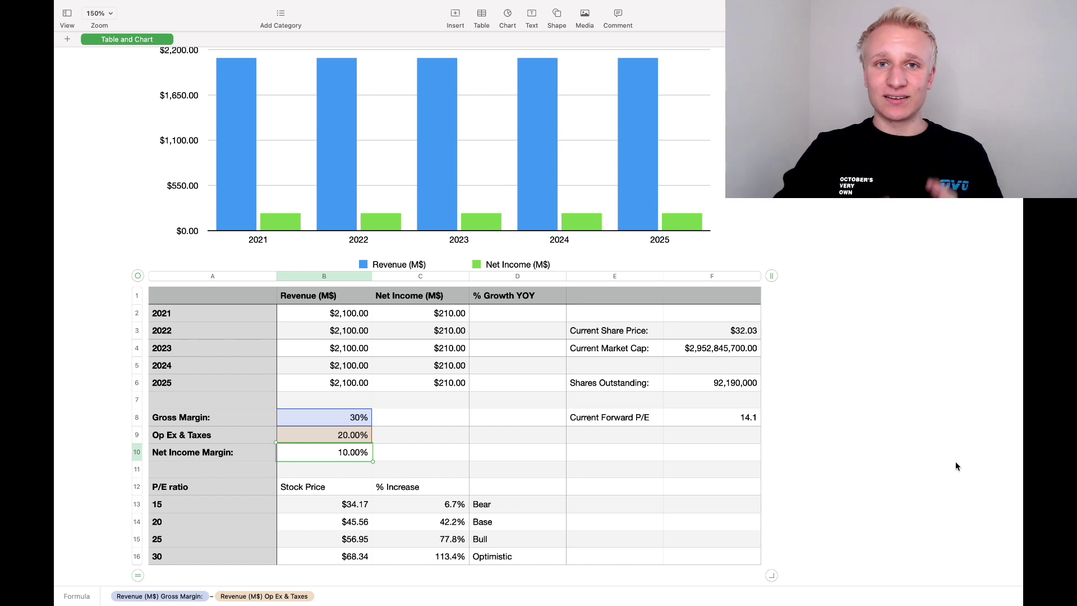
Step: Switch back to Yahoo Finance and examine Corsair's annual and quarterly revenue and earnings charts
key(ctrl+Left)
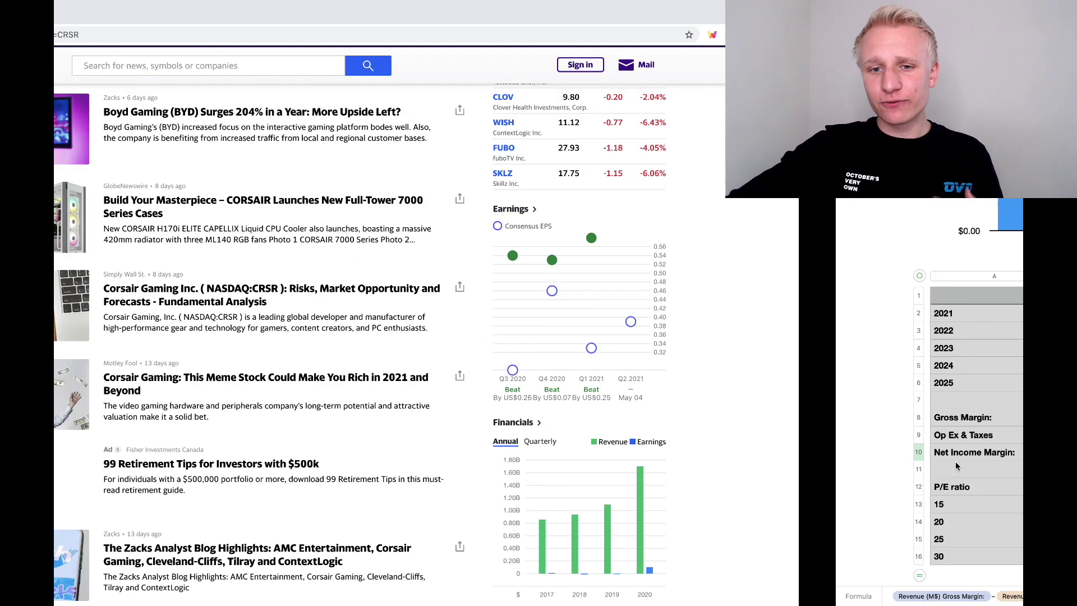
scroll(955, 461, down, 3)
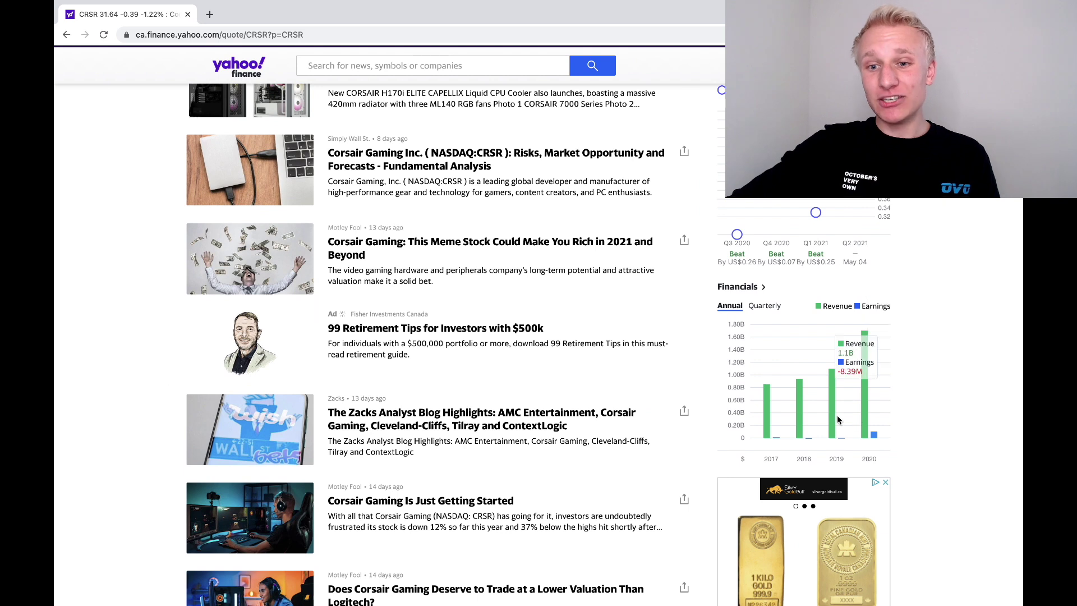
mouse_move(862, 412)
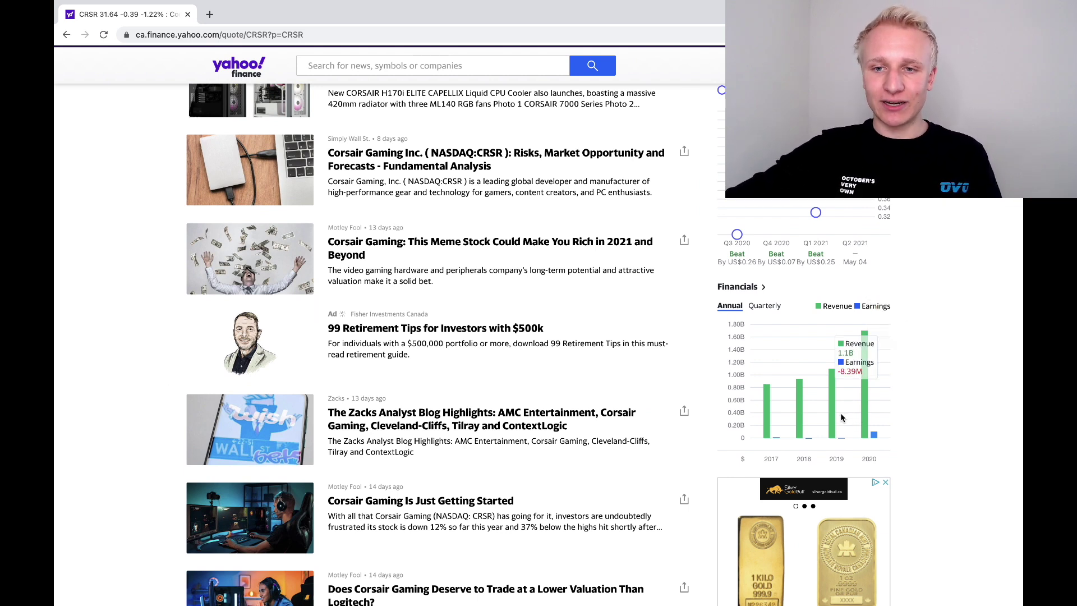
mouse_move(770, 425)
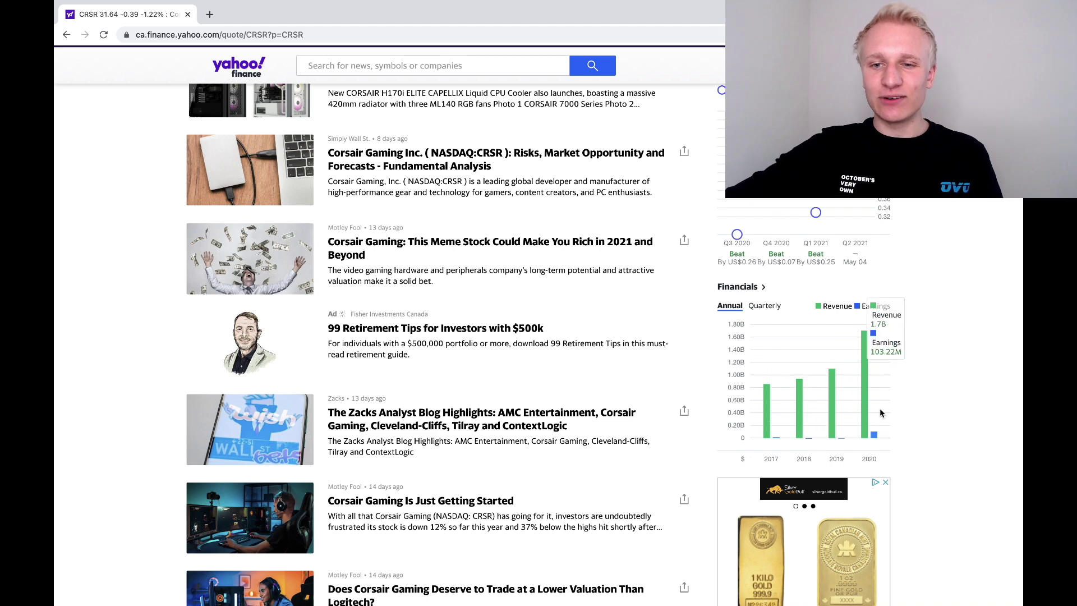
click(764, 306)
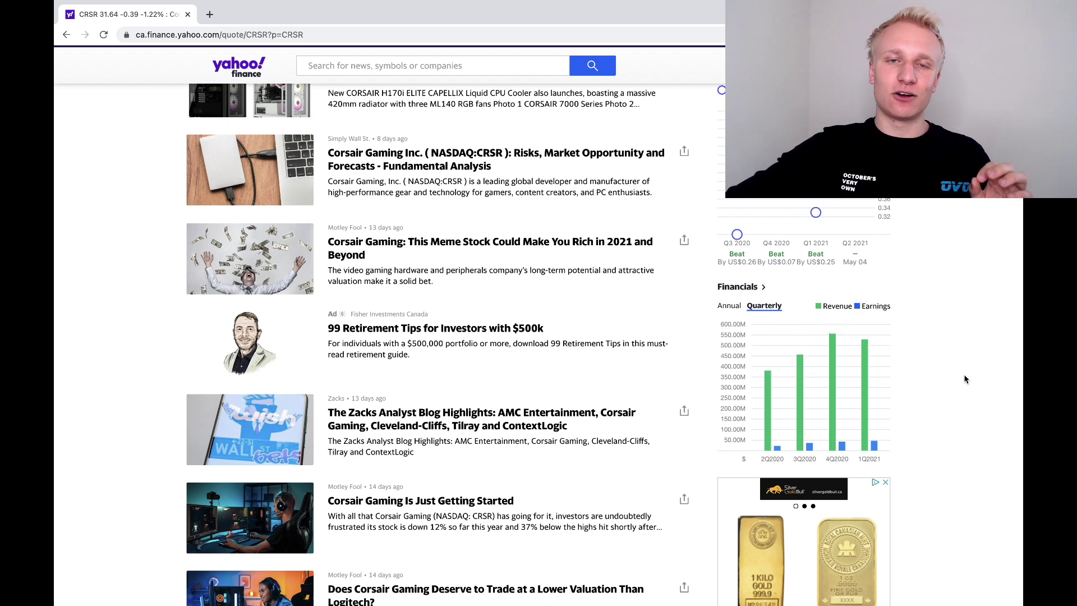
Step: Switch to the Numbers spreadsheet and set year-over-year growth to -5% for 2022 and 5% for 2023, 2024 and 2025
key(super+Tab)
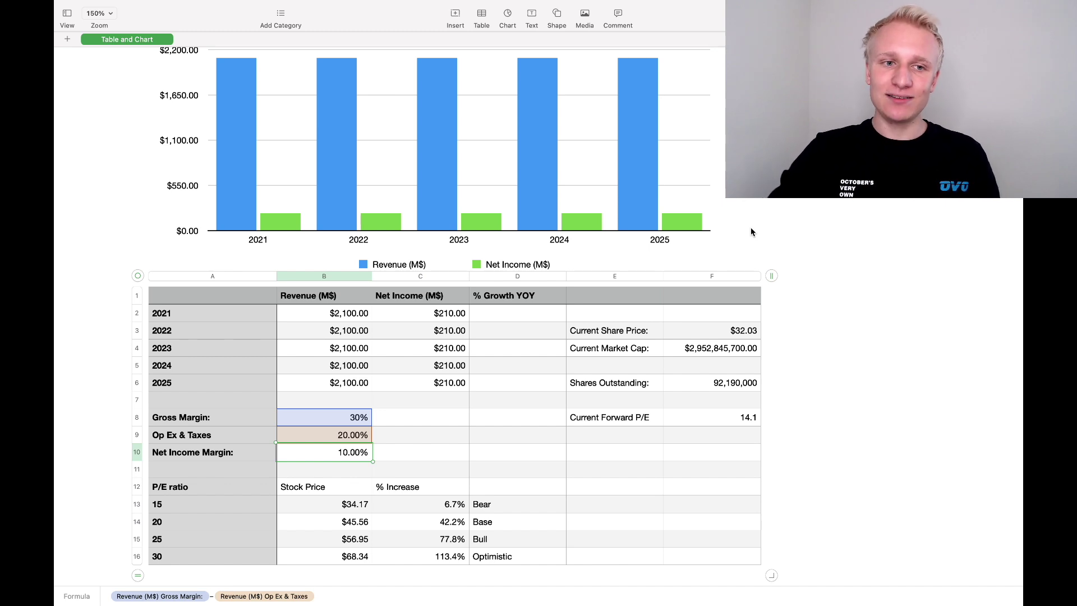
click(528, 337)
text(-5)
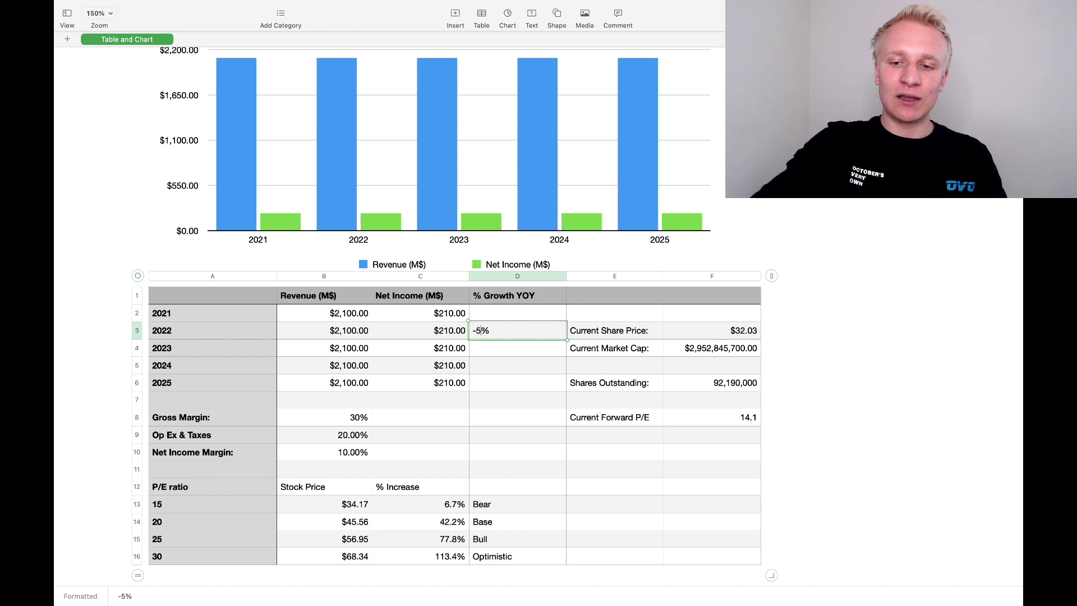
key(Return)
click(875, 302)
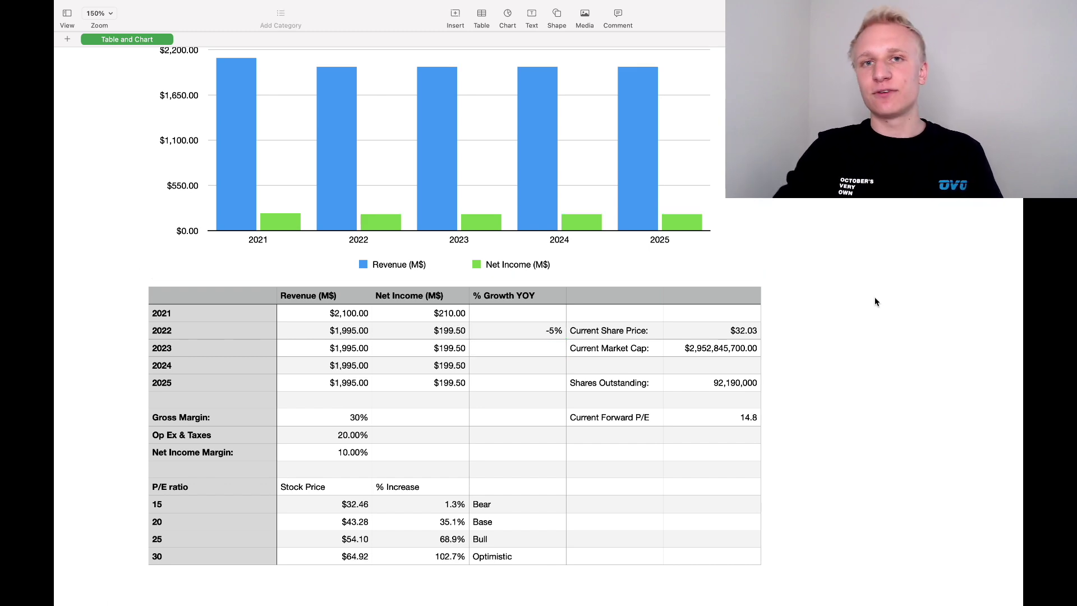
double_click(559, 349)
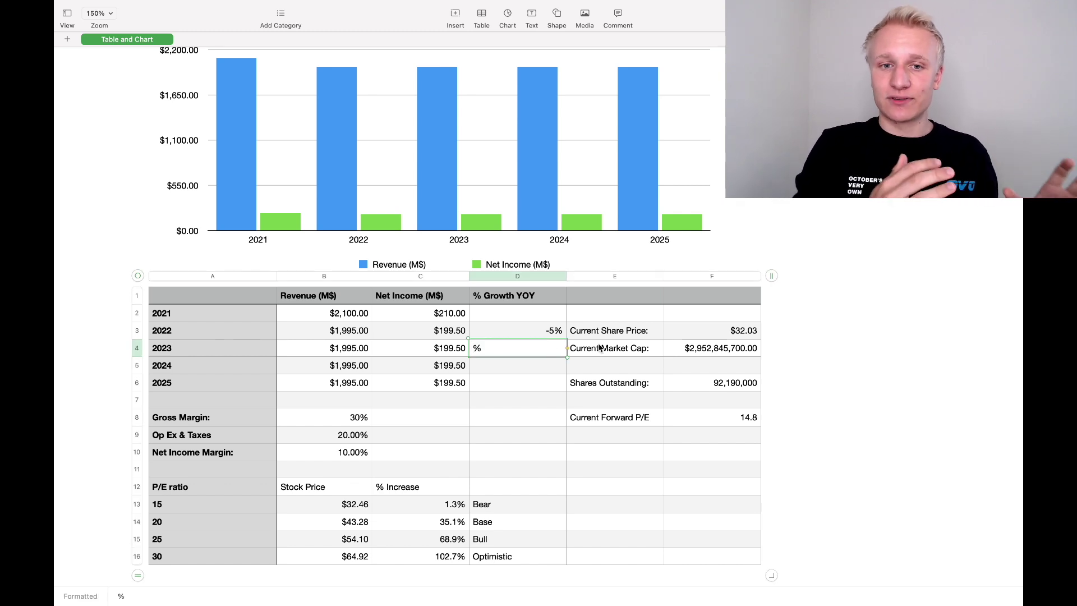
text(5)
key(Return)
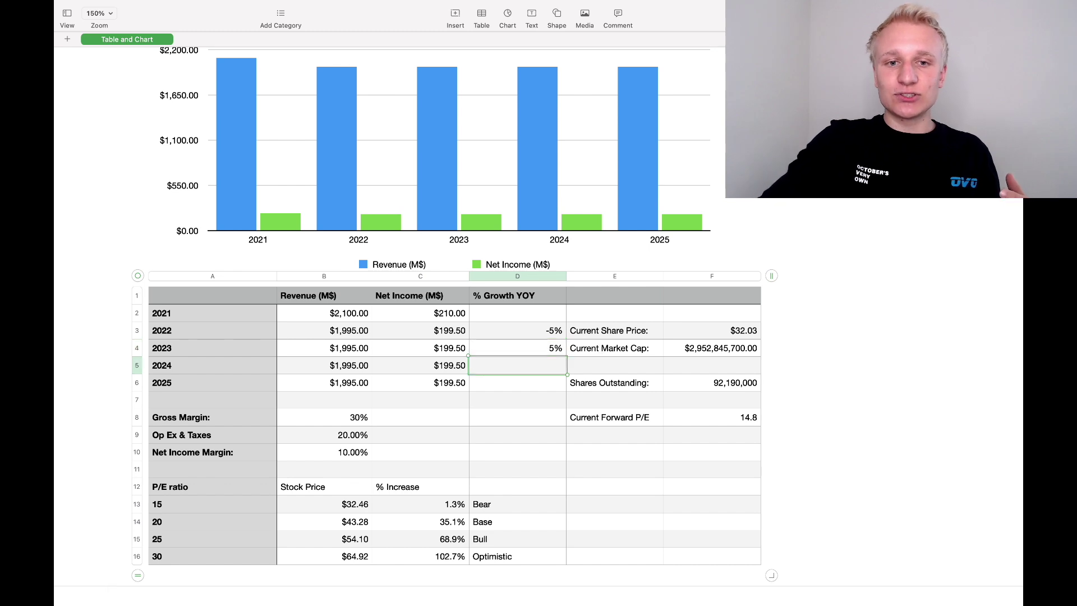
text(5)
key(Return)
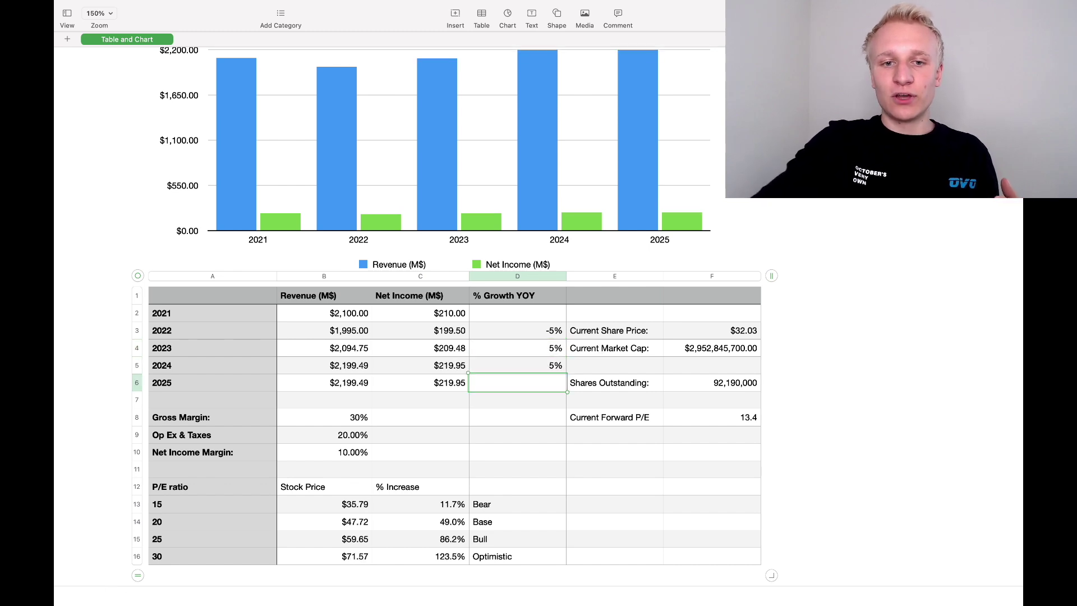
text(5)
key(Return)
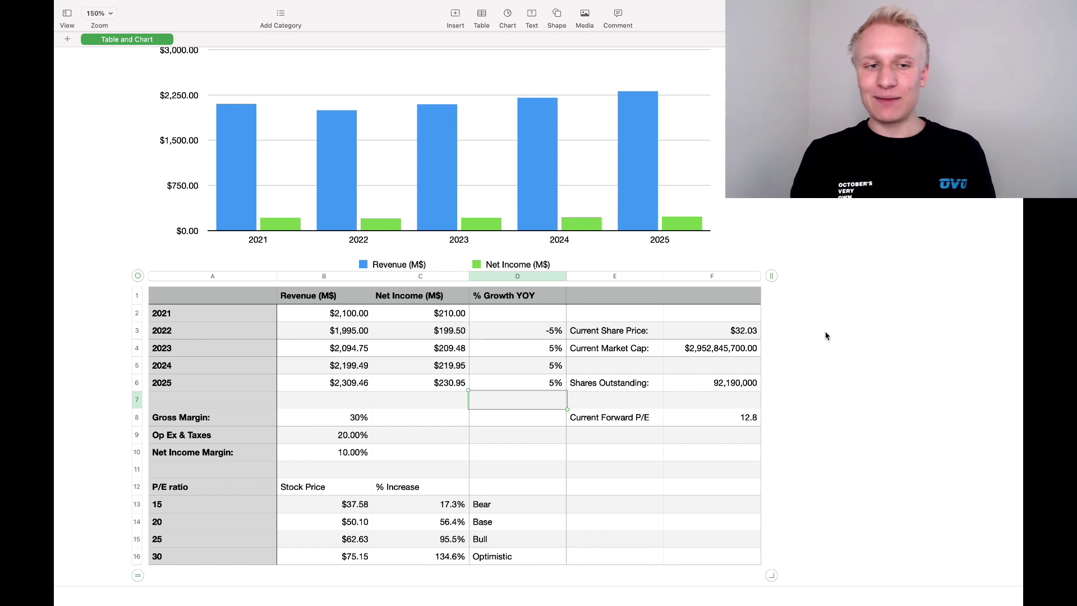
Step: Inspect the net income margin, share price, market cap, shares outstanding and forward P/E cells and their formulas
click(338, 456)
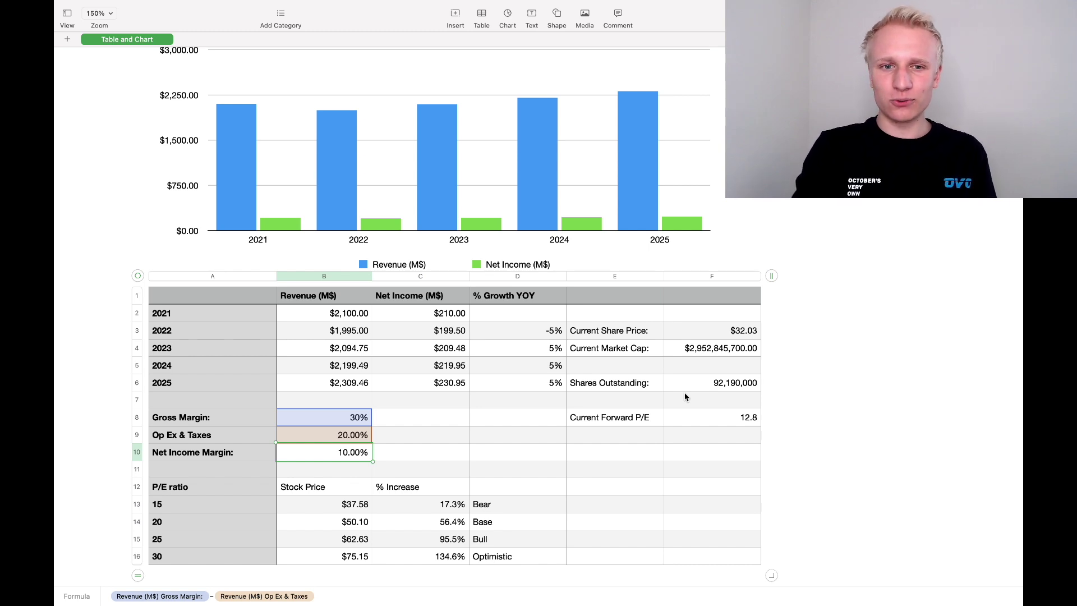
click(438, 387)
click(429, 458)
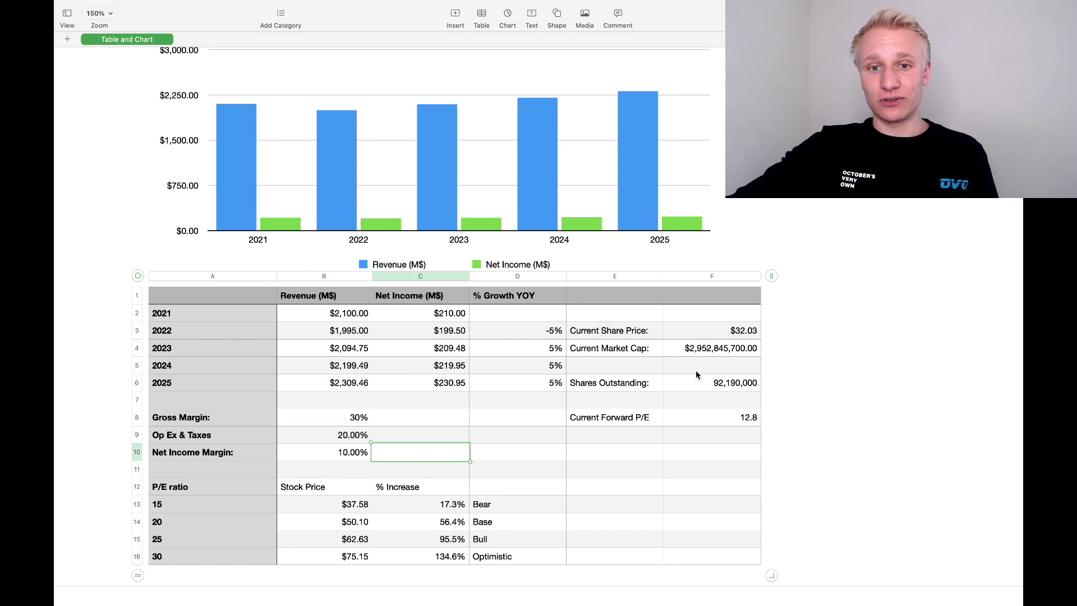
click(704, 336)
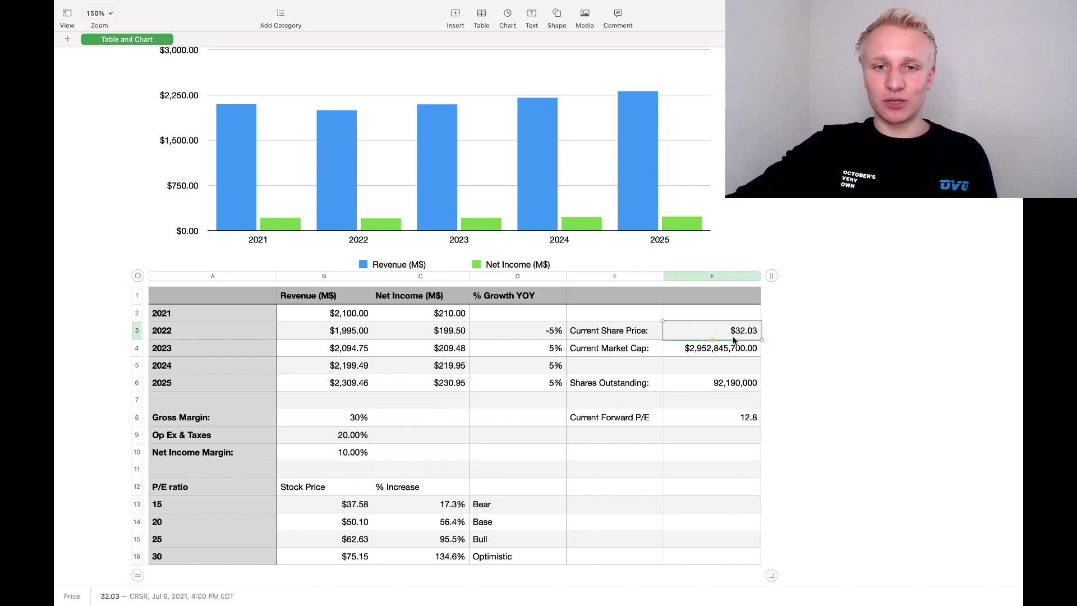
click(725, 348)
click(709, 388)
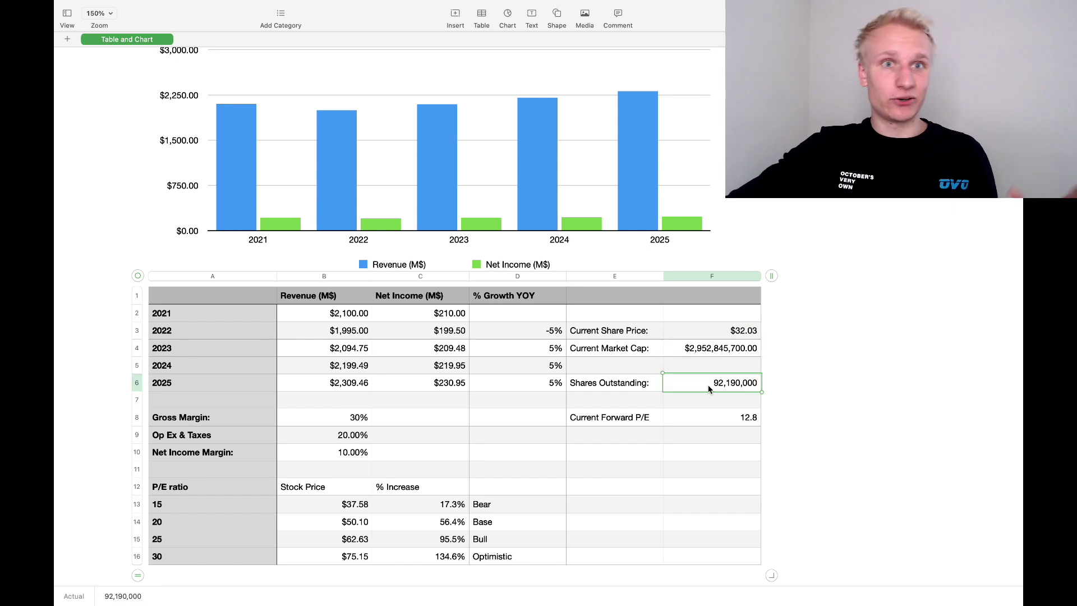
click(711, 353)
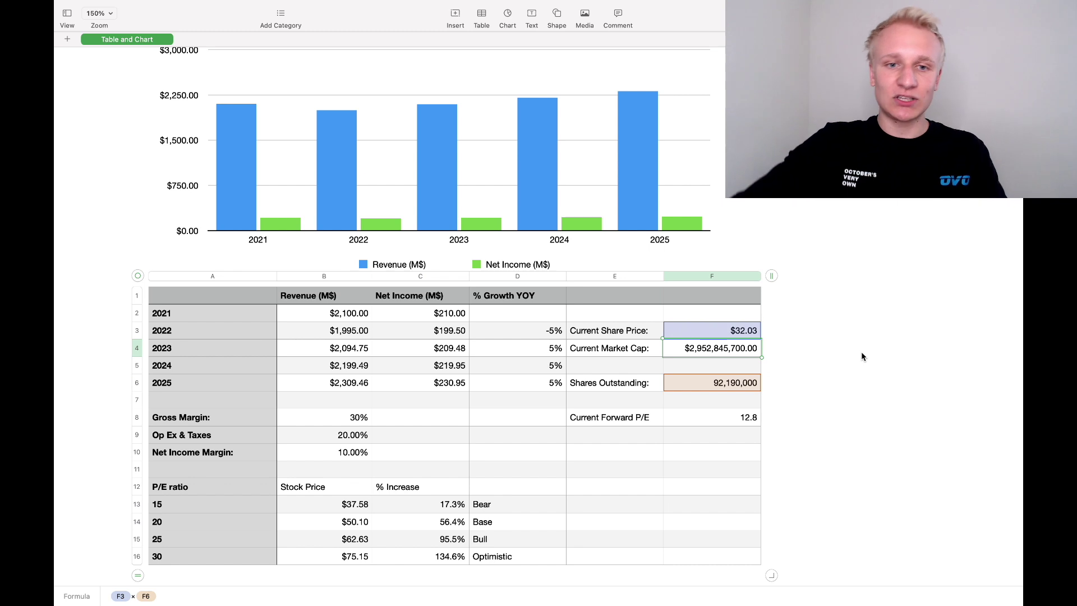
click(707, 351)
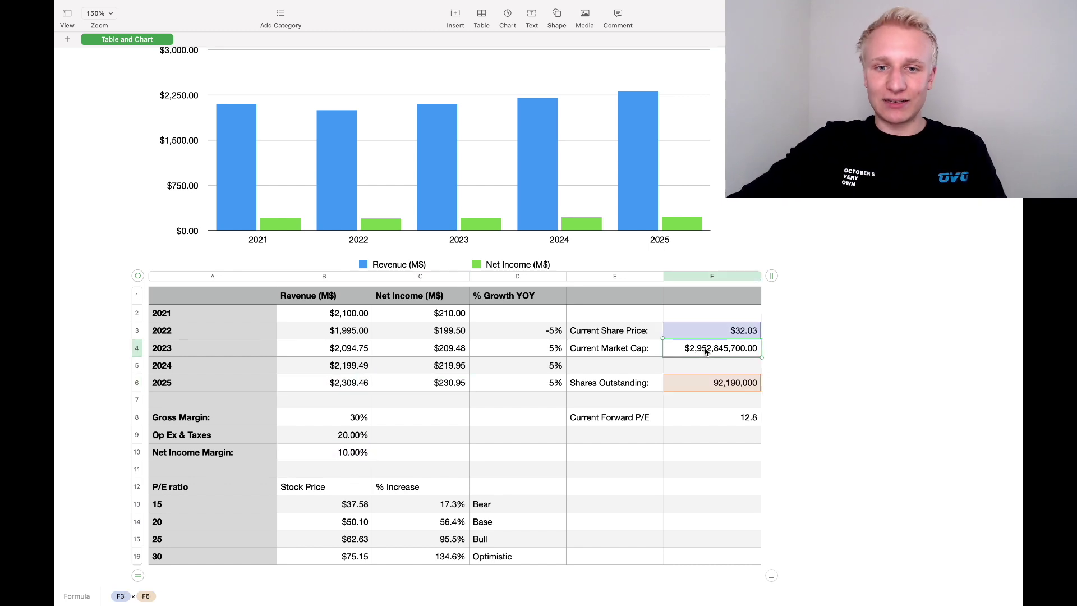
click(735, 424)
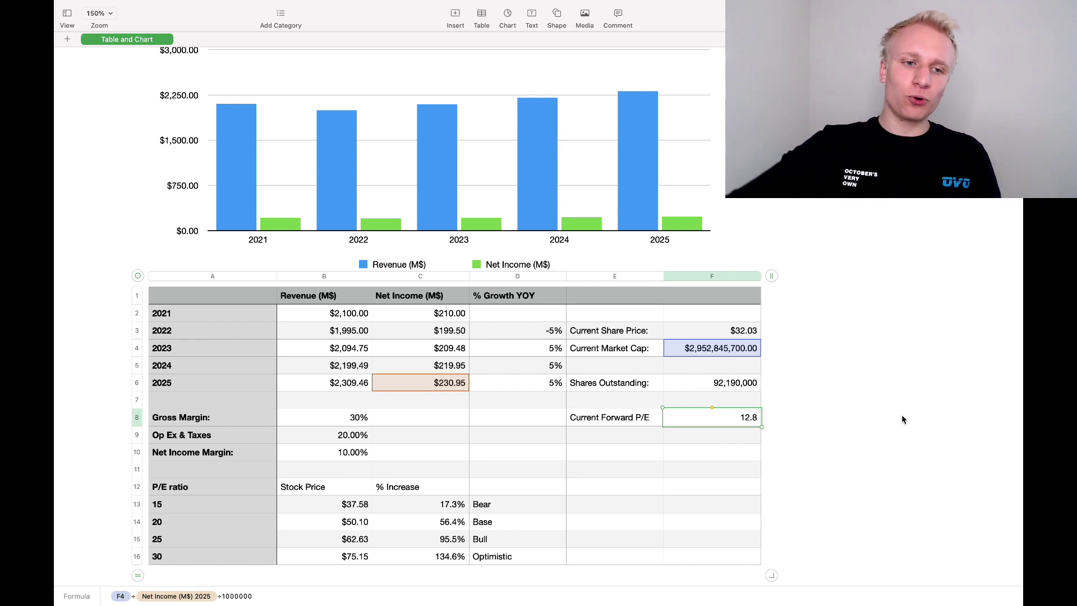
Step: Review the P/E ratio scenarios from 15 to 30 and the projected percentage increases for the 20, 25 and 30 cases
click(167, 504)
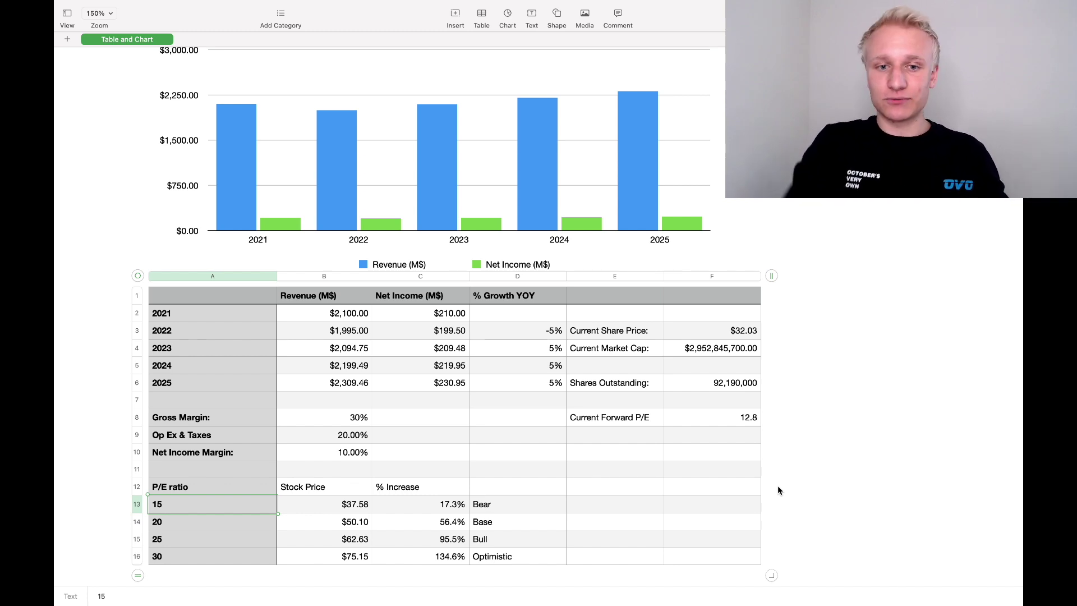
click(192, 522)
click(185, 540)
click(187, 558)
click(187, 518)
click(204, 539)
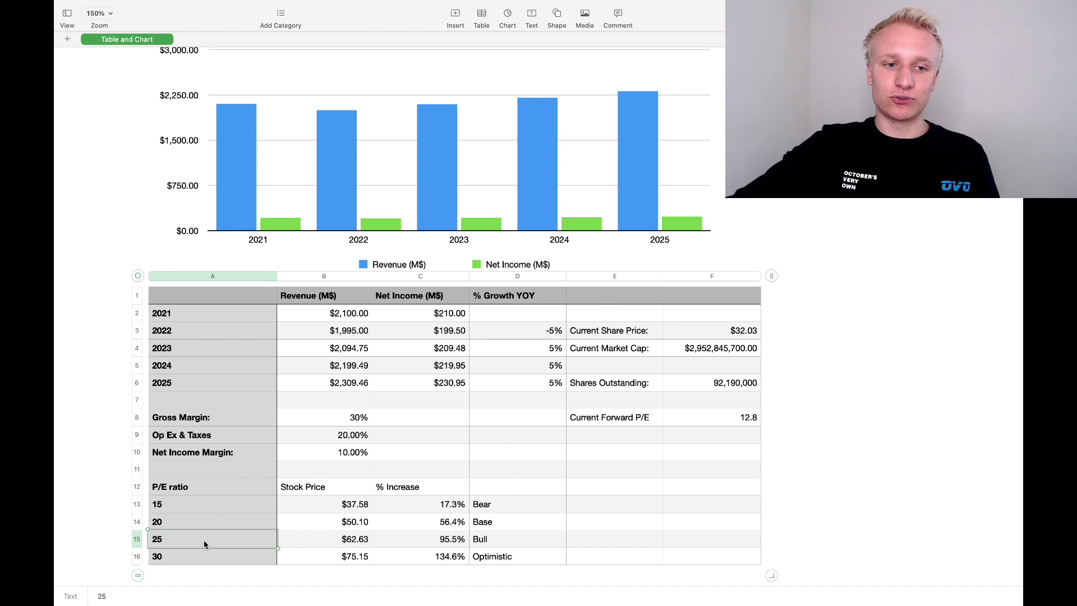
click(220, 558)
drag(446, 521, 449, 560)
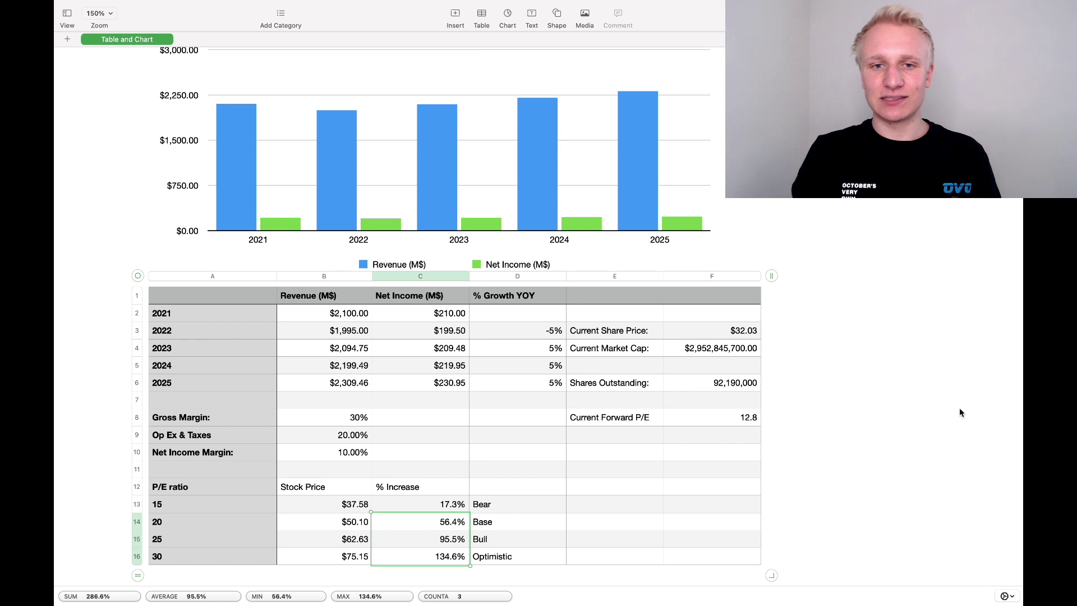
click(522, 330)
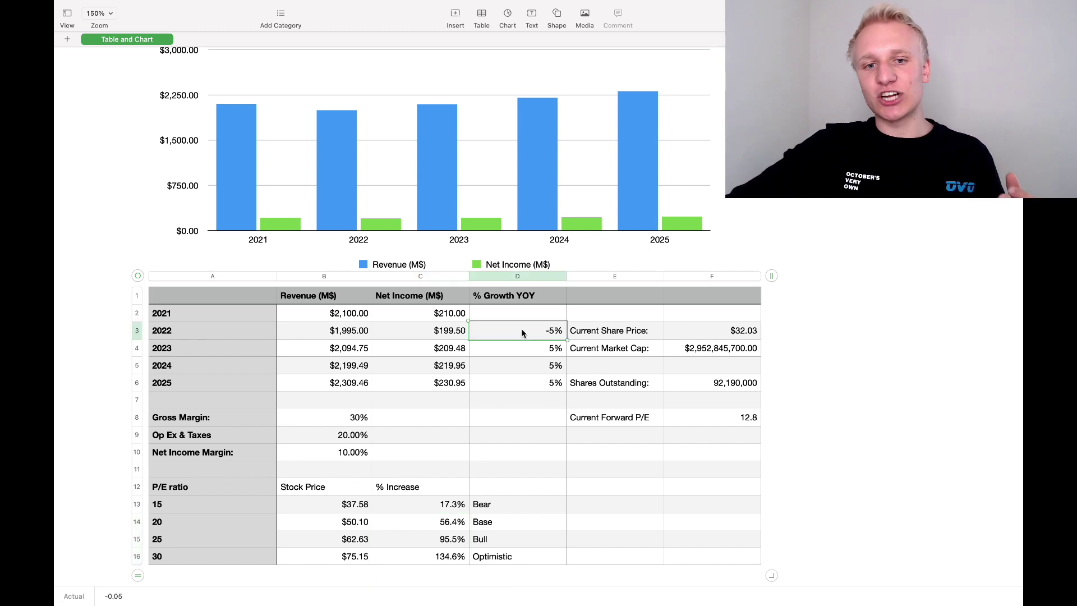
drag(522, 330, 564, 331)
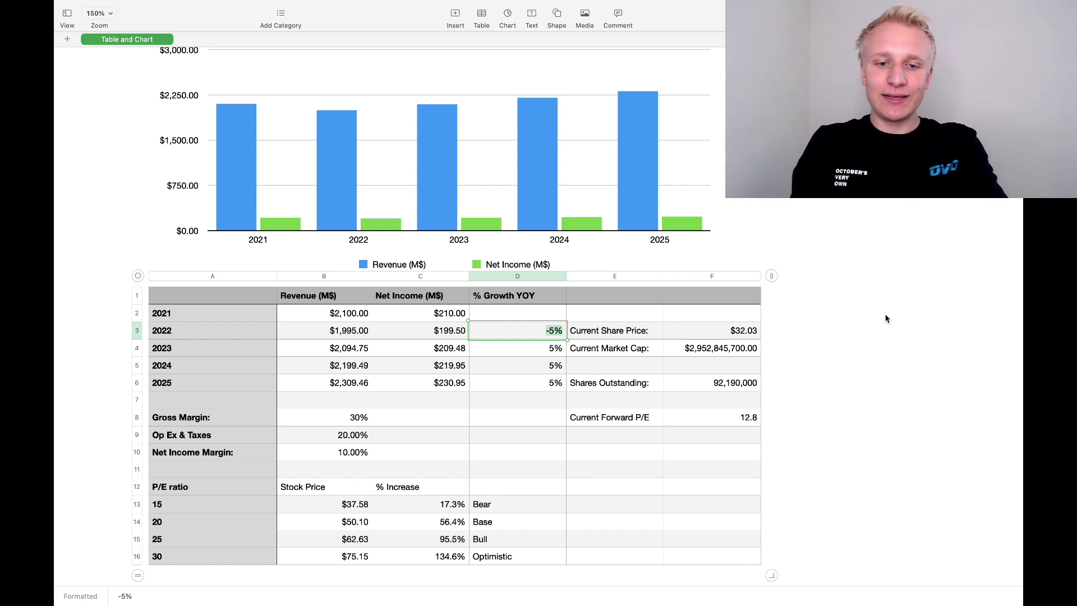
text(5)
key(Return)
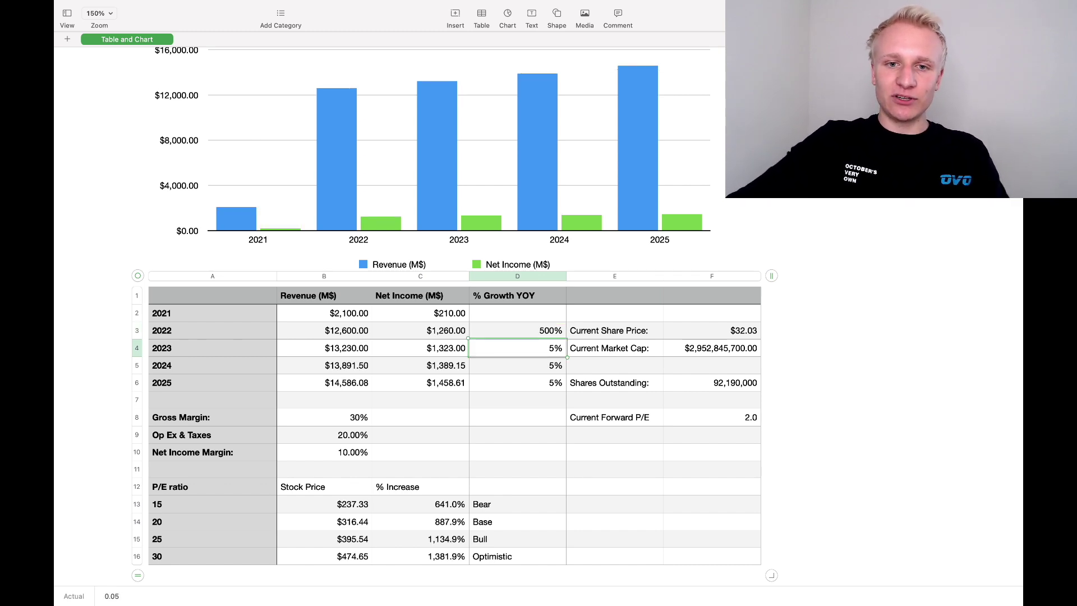
Step: Set the 2022 year-over-year growth to 5%
click(543, 332)
drag(561, 331, 529, 329)
text(5)
key(Return)
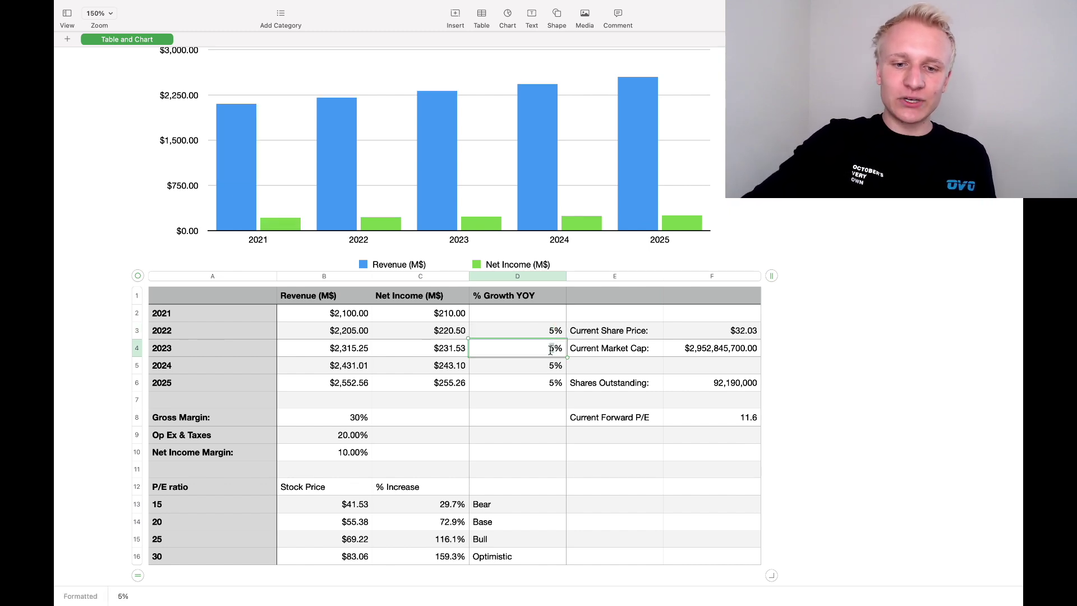
Step: Set the year-over-year growth to 7% for 2023, 8% for 2024 and 10% for 2025
text(7)
key(Return)
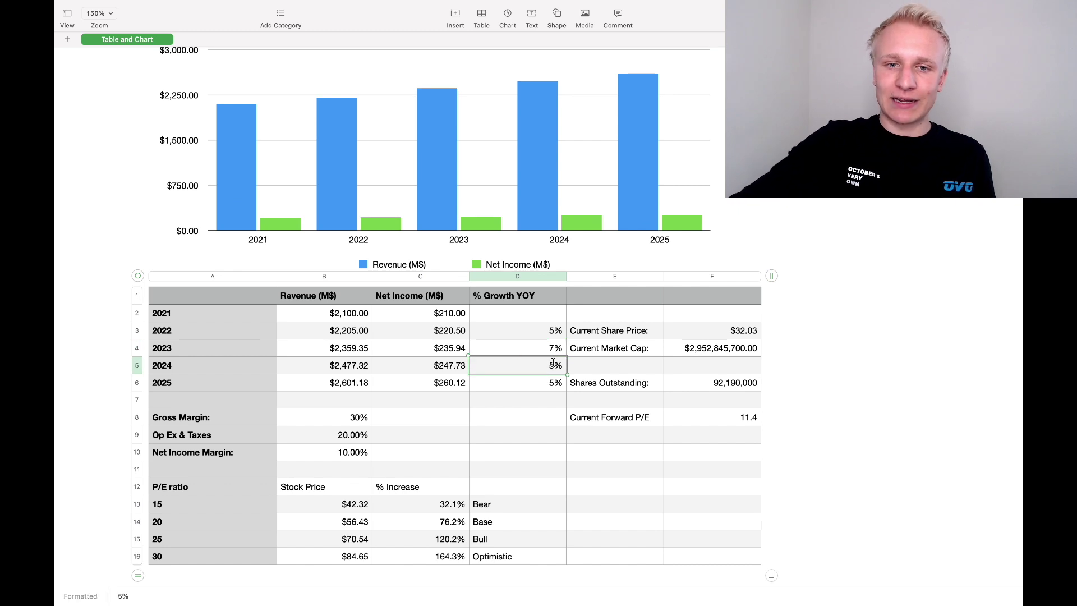
text(8)
key(Return)
double_click(554, 384)
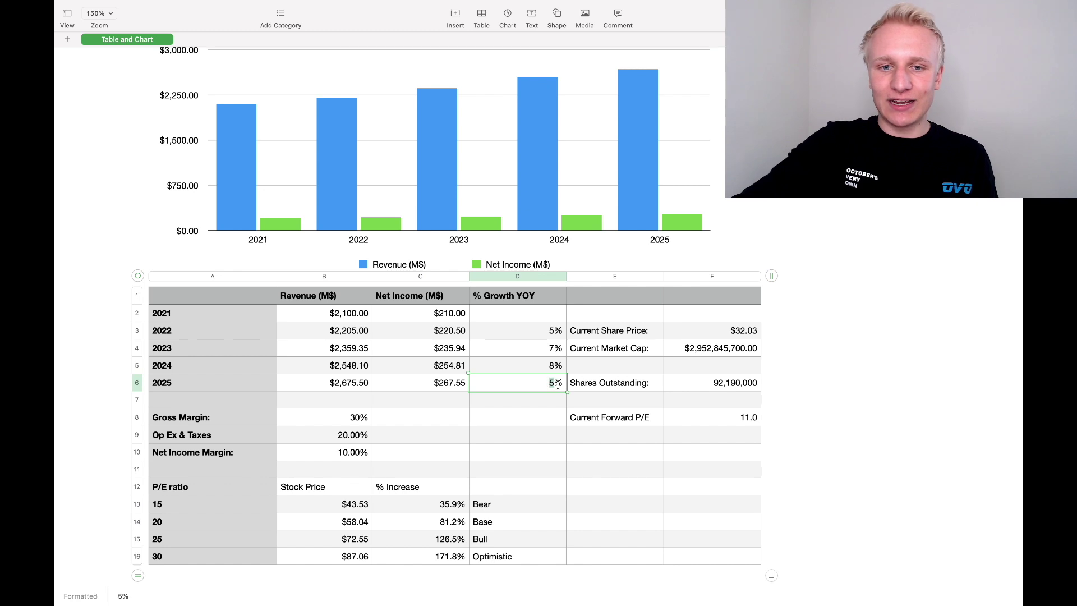
text(10)
key(Return)
click(863, 342)
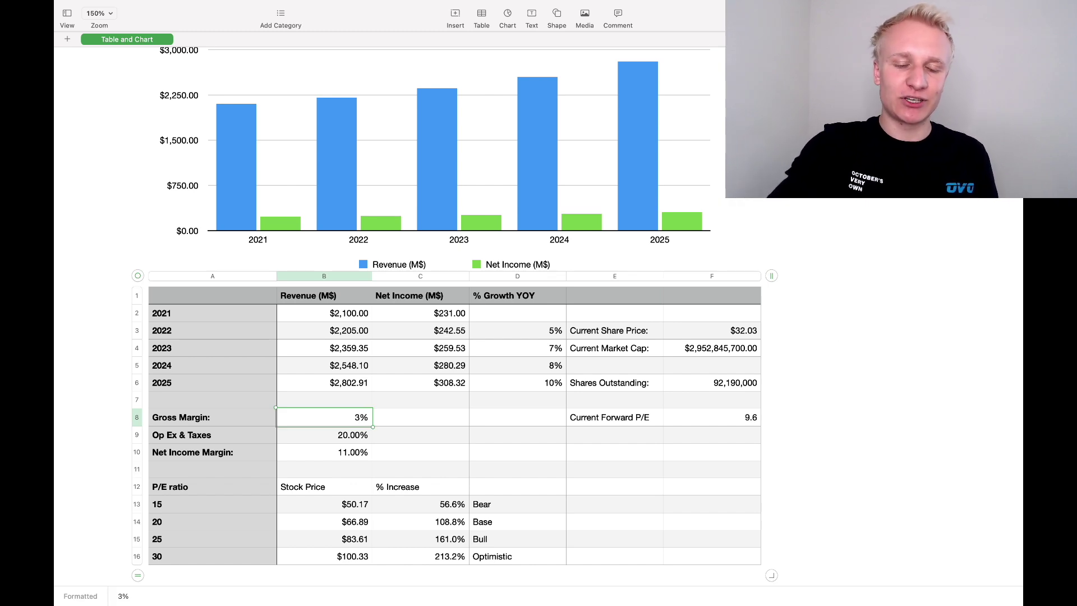
Step: Set the gross margin to 32%
text(2)
key(Return)
click(976, 363)
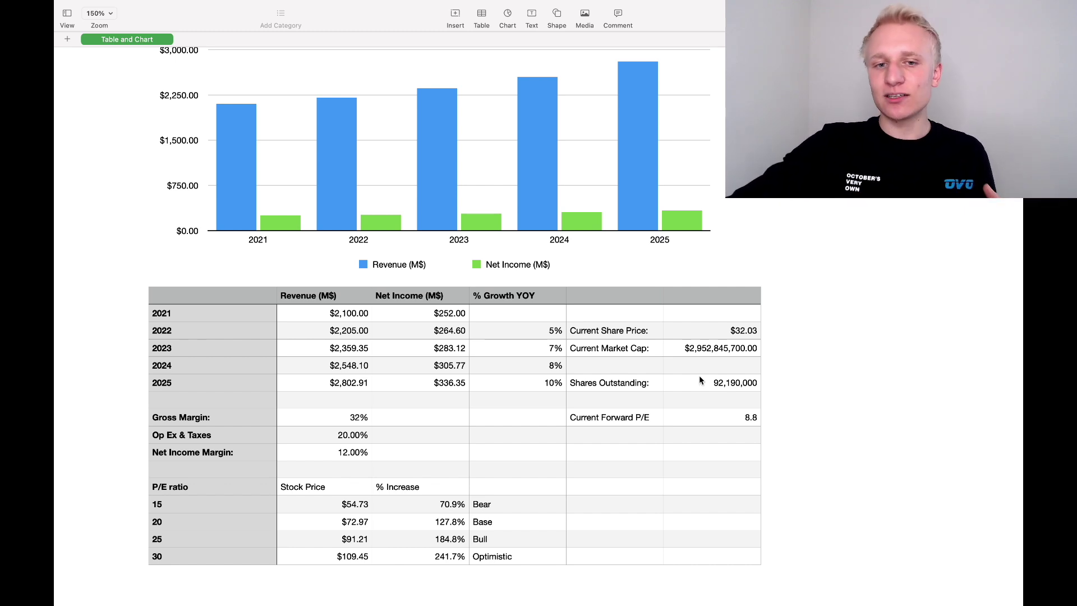
Step: Review the margin assumptions and the P/E ratio scenarios from 15 to 30, focusing on the 20 and 25 cases
drag(353, 418, 353, 454)
drag(196, 504, 178, 562)
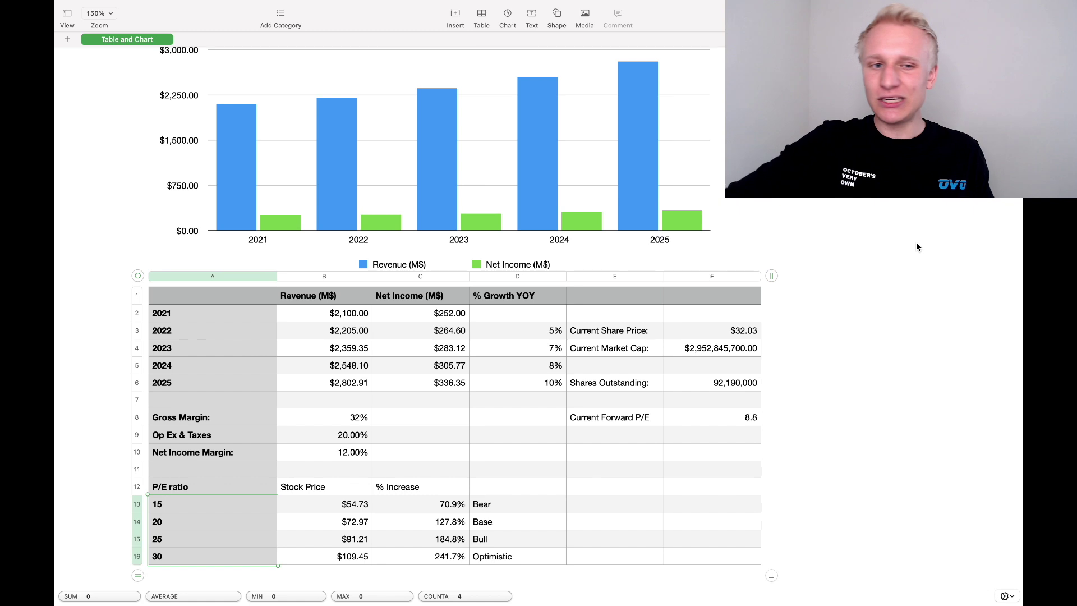
click(917, 243)
drag(212, 522, 211, 540)
click(827, 348)
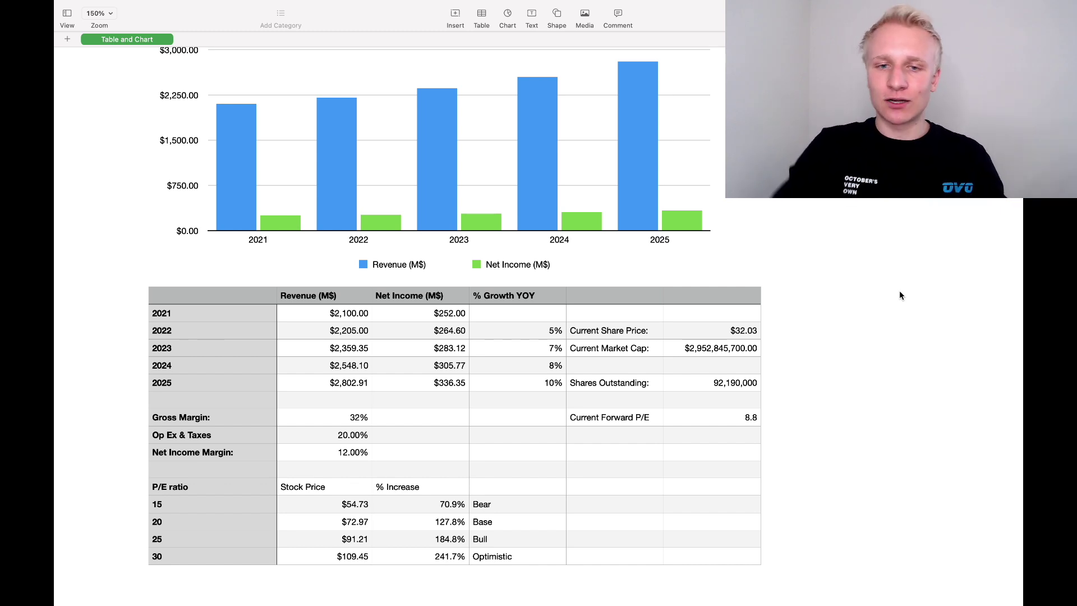
Step: Set the year-over-year growth to 8% for 2023, 10% for 2024 and 12% for 2025
click(555, 349)
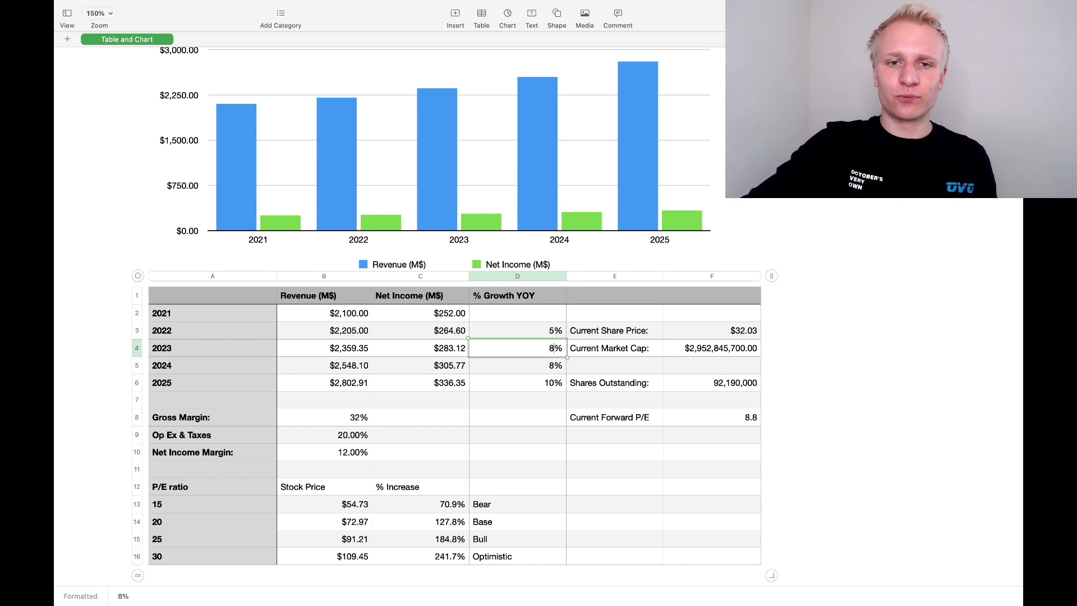
key(Return)
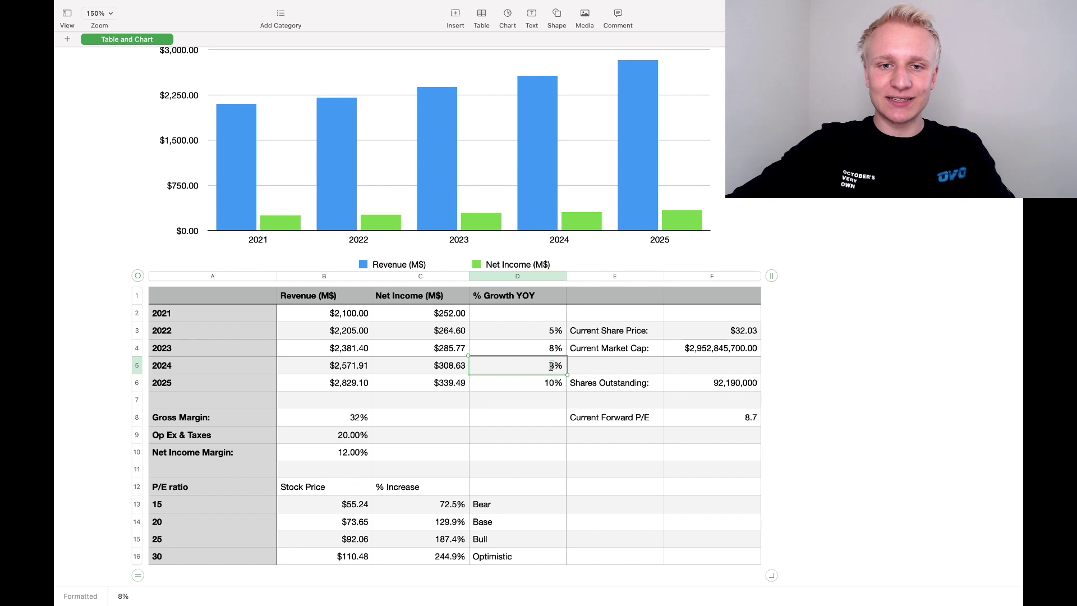
key(Return)
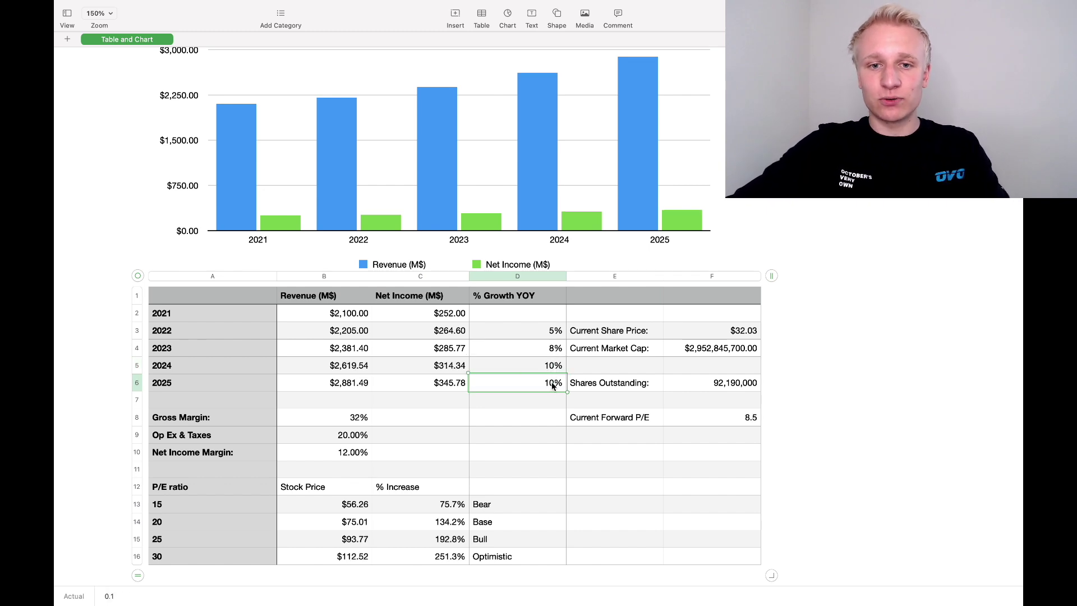
text(12)
key(Return)
click(899, 362)
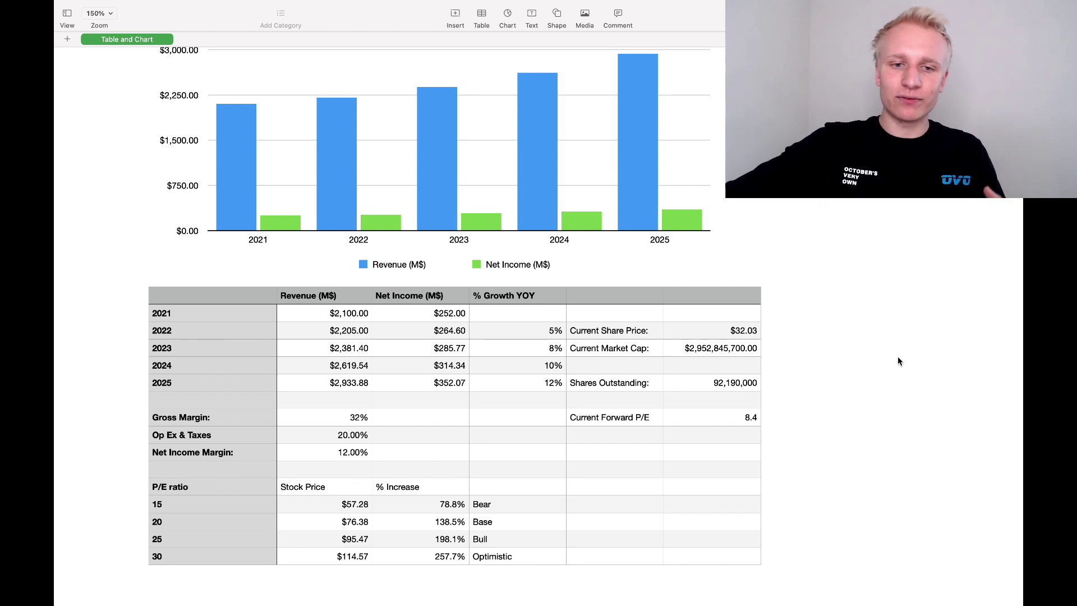
Step: Set the gross margin to 34%
click(359, 419)
double_click(359, 419)
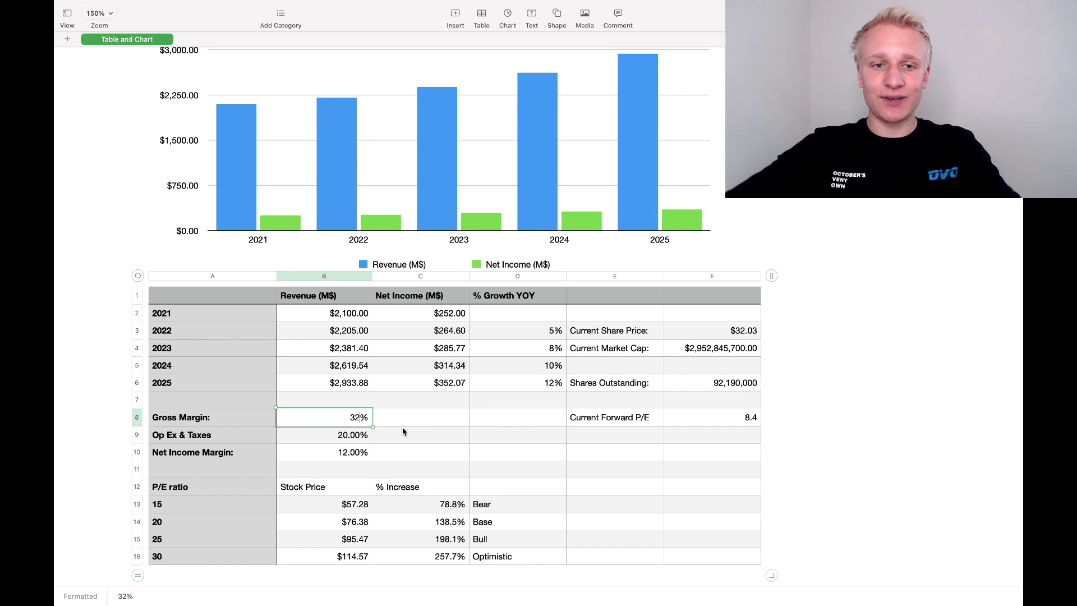
text(34)
key(Return)
click(878, 320)
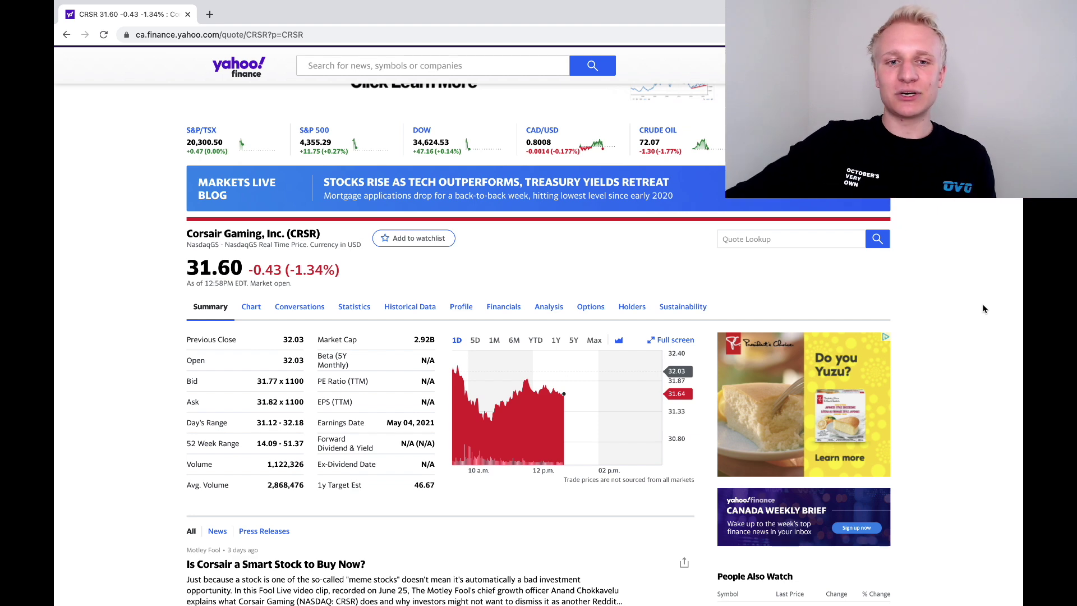
Step: Switch to Corsair Gaming's Yahoo Finance page and look through its news, earnings, quarterly financials and recommendation trends
scroll(983, 308, down, 15)
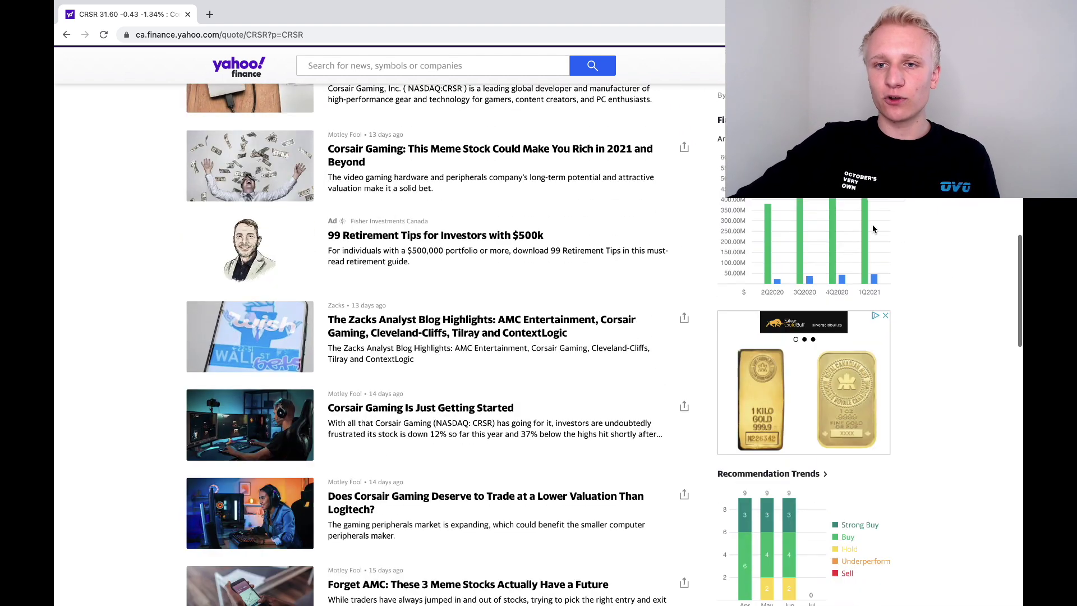
scroll(956, 199, up, 2)
scroll(955, 199, up, 13)
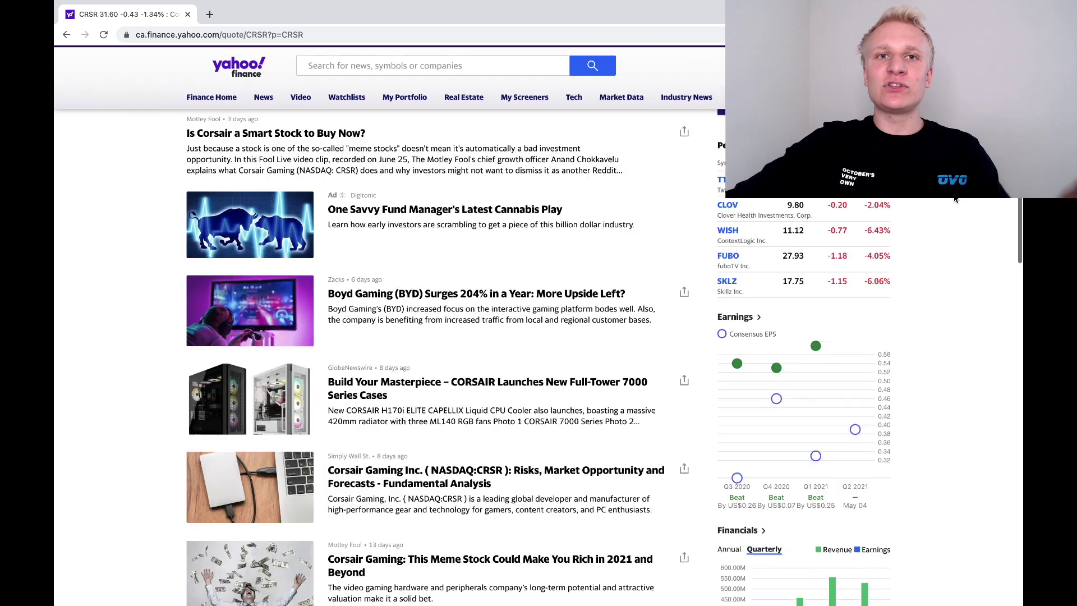
scroll(955, 199, up, 3)
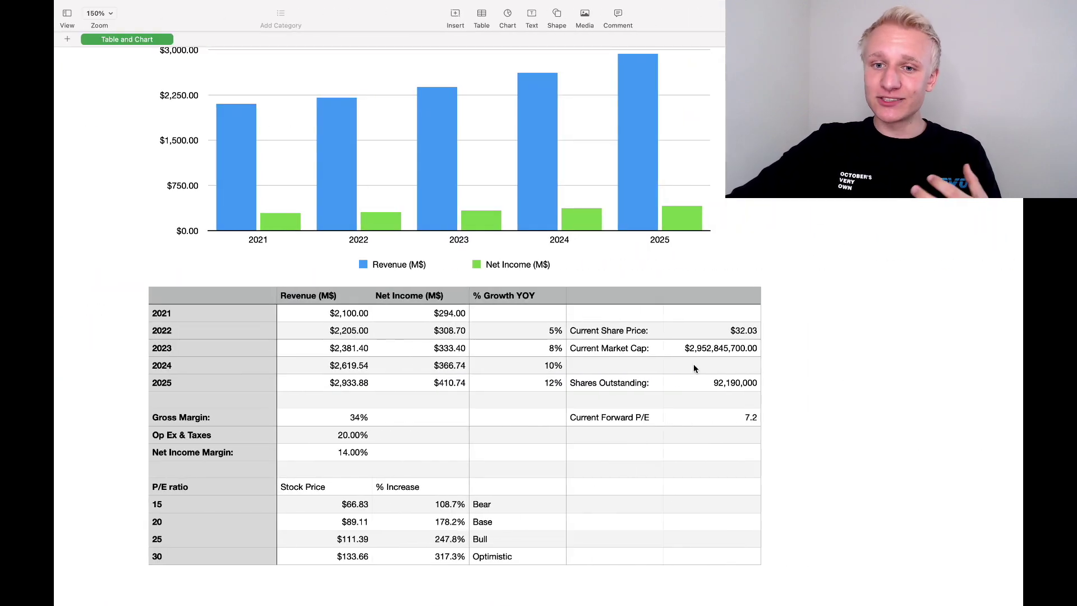
Step: Inspect the spreadsheet's current forward P/E formula and the 2023 revenue, net income and growth figures, and return to the Yahoo Finance quote page
scroll(693, 363, down, 3)
click(730, 349)
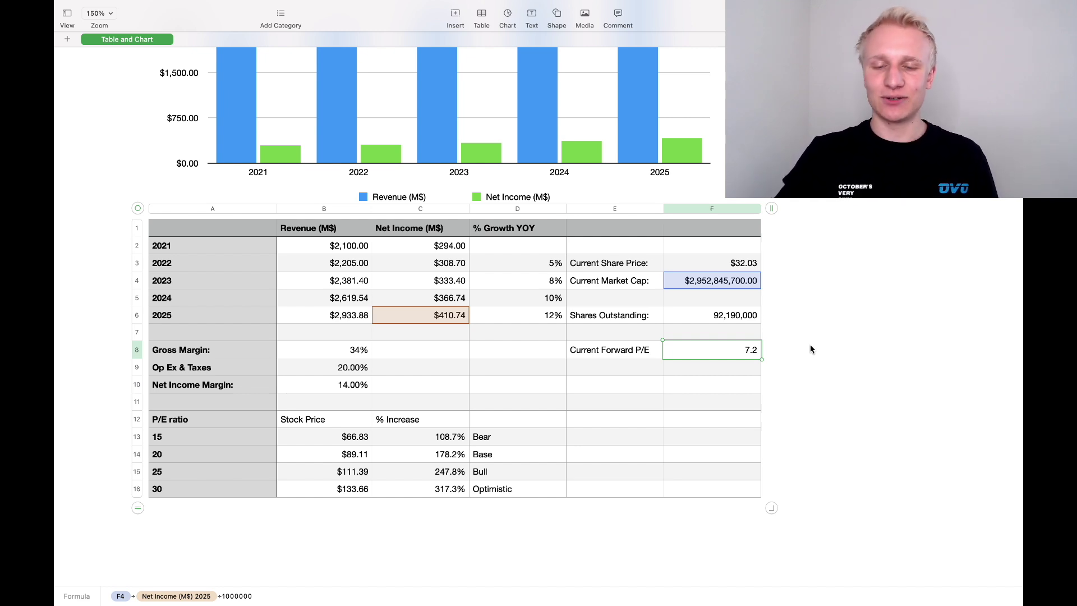
click(810, 349)
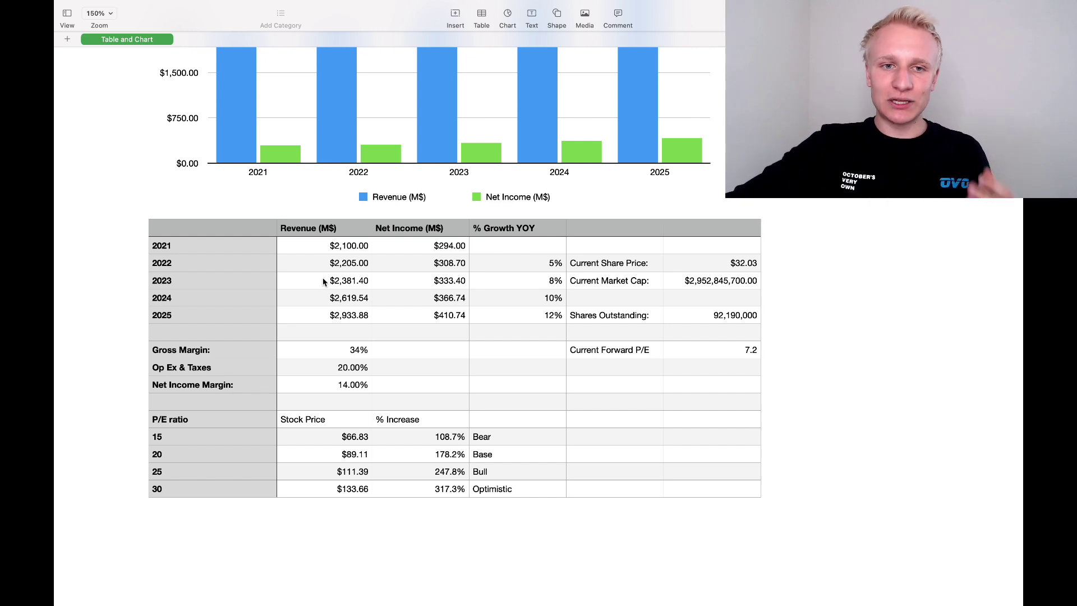
drag(326, 280, 507, 282)
click(873, 317)
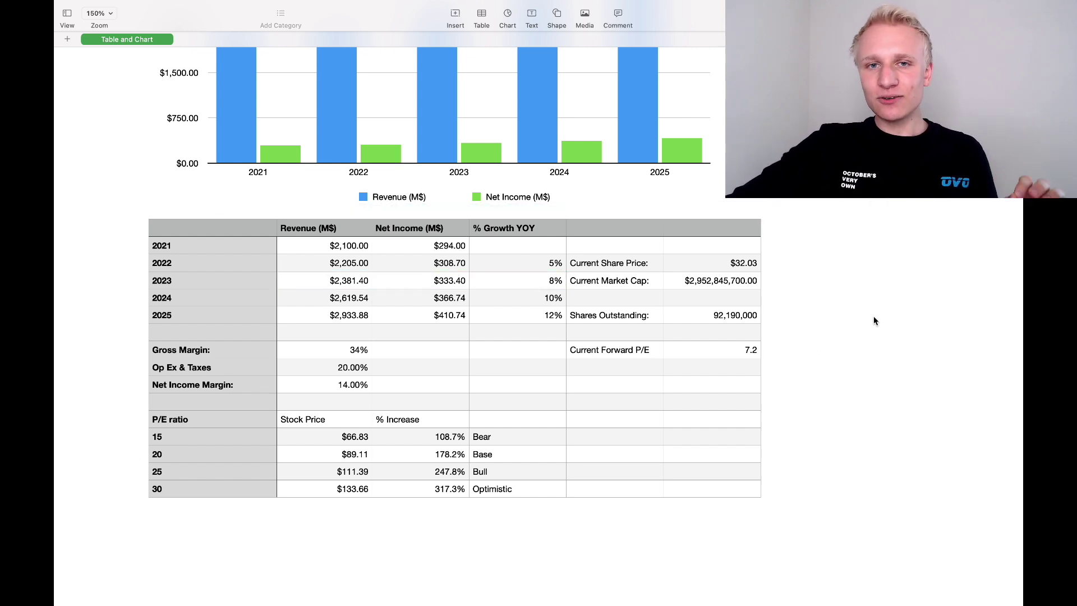
key(ctrl+Left)
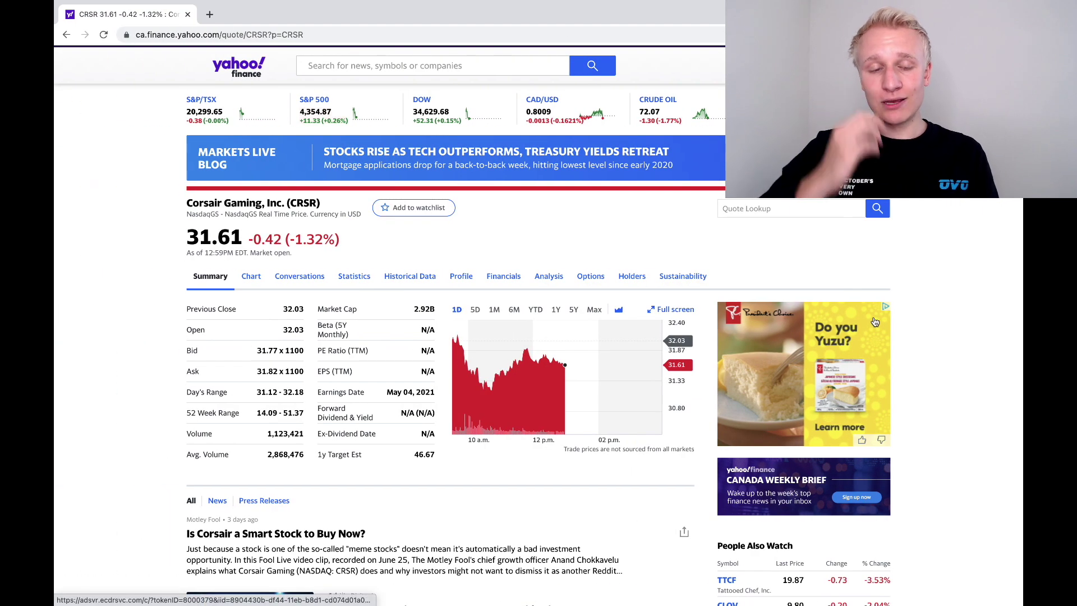